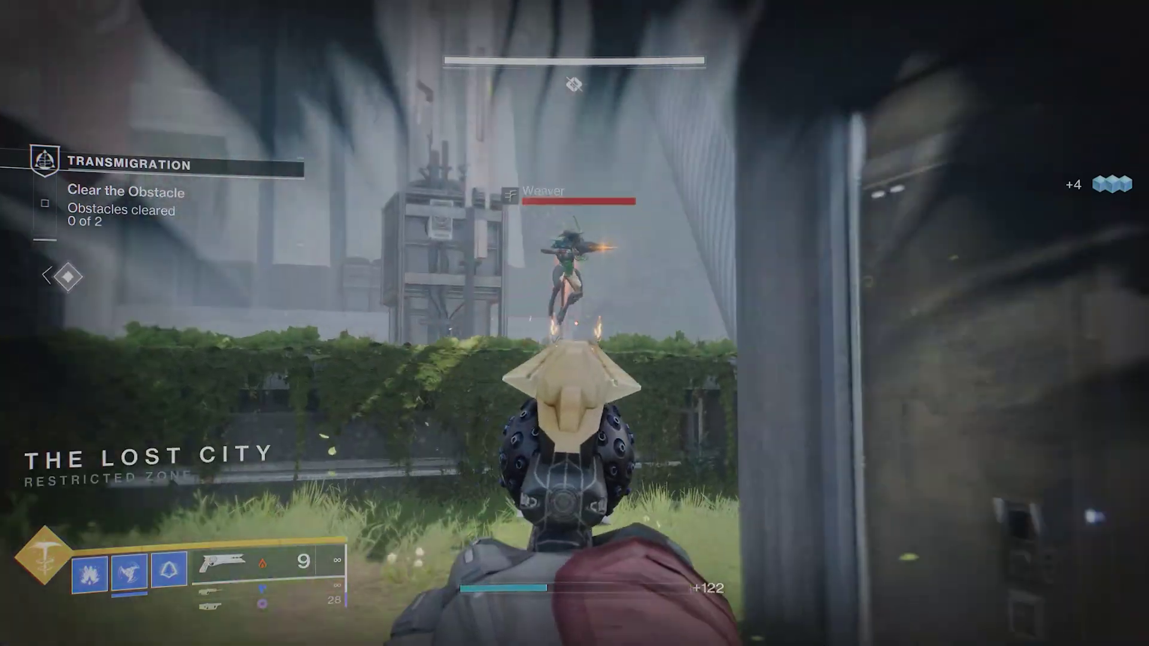
{"action": "left_click", "coordinate": [574, 323]}
{"action": "left_click", "coordinate": [574, 323]}
{"action": "key", "text": "w"}
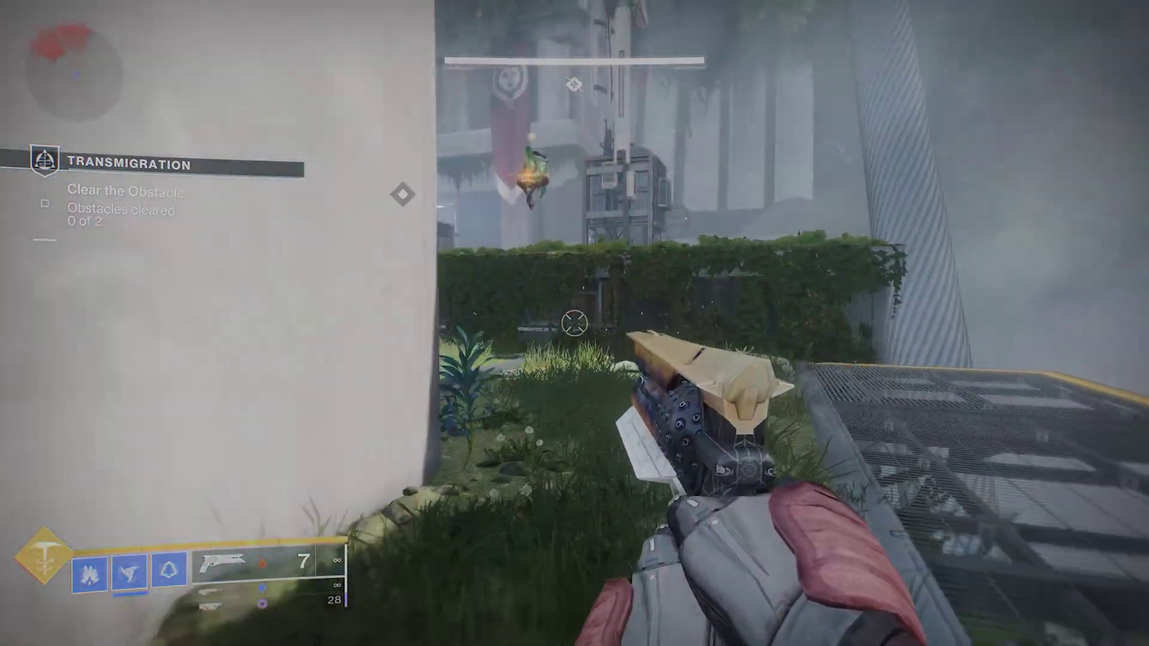
{"action": "left_click", "coordinate": [574, 323]}
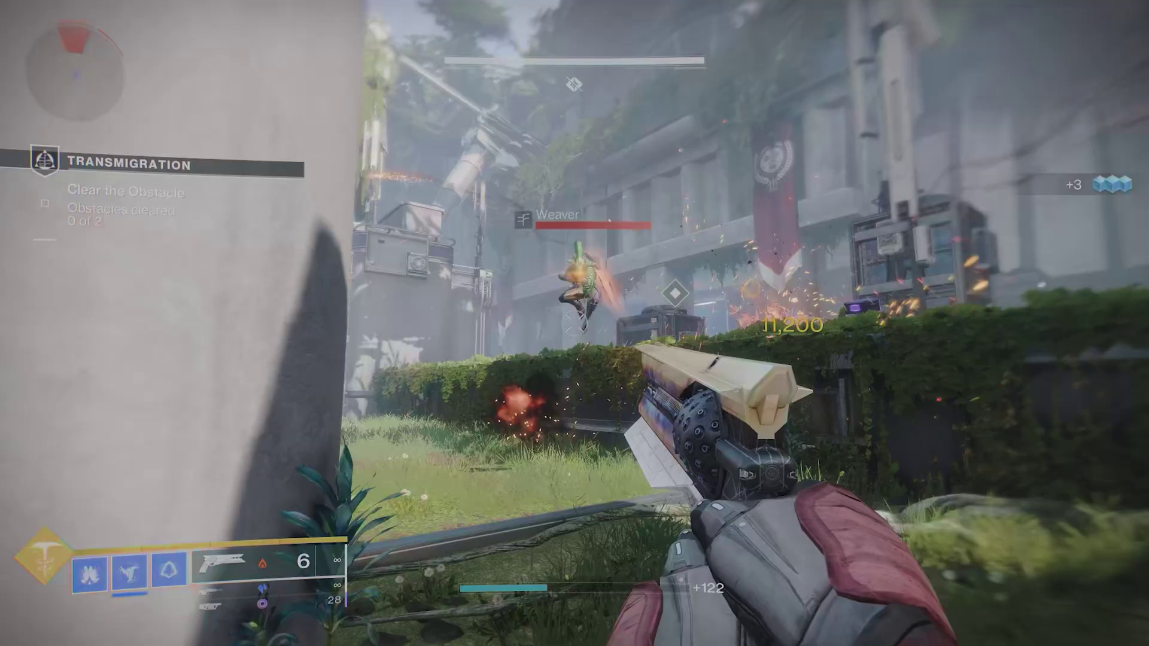
{"action": "left_click", "coordinate": [575, 323]}
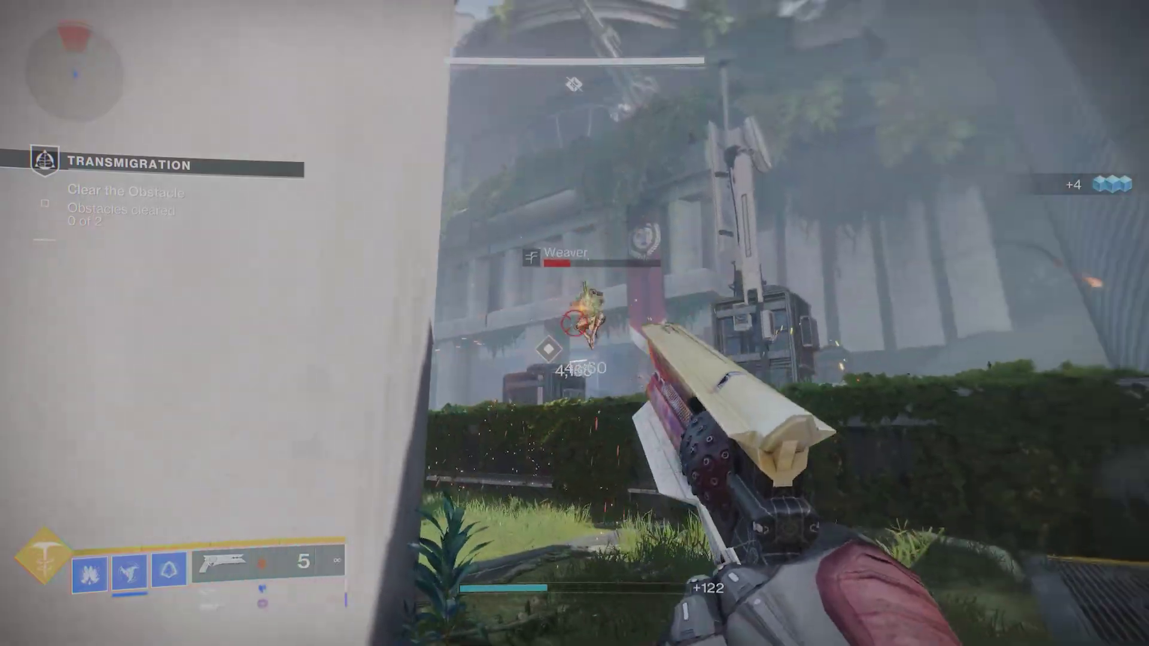
{"action": "left_click", "coordinate": [574, 323]}
{"action": "key", "text": "w"}
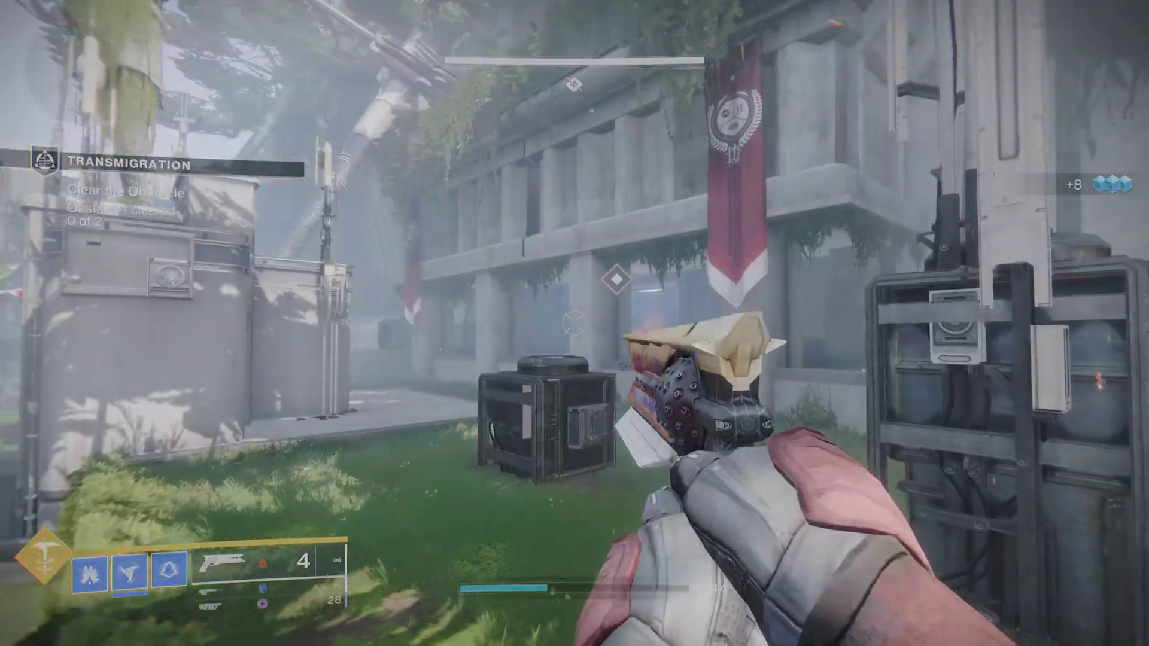
{"action": "key", "text": "w"}
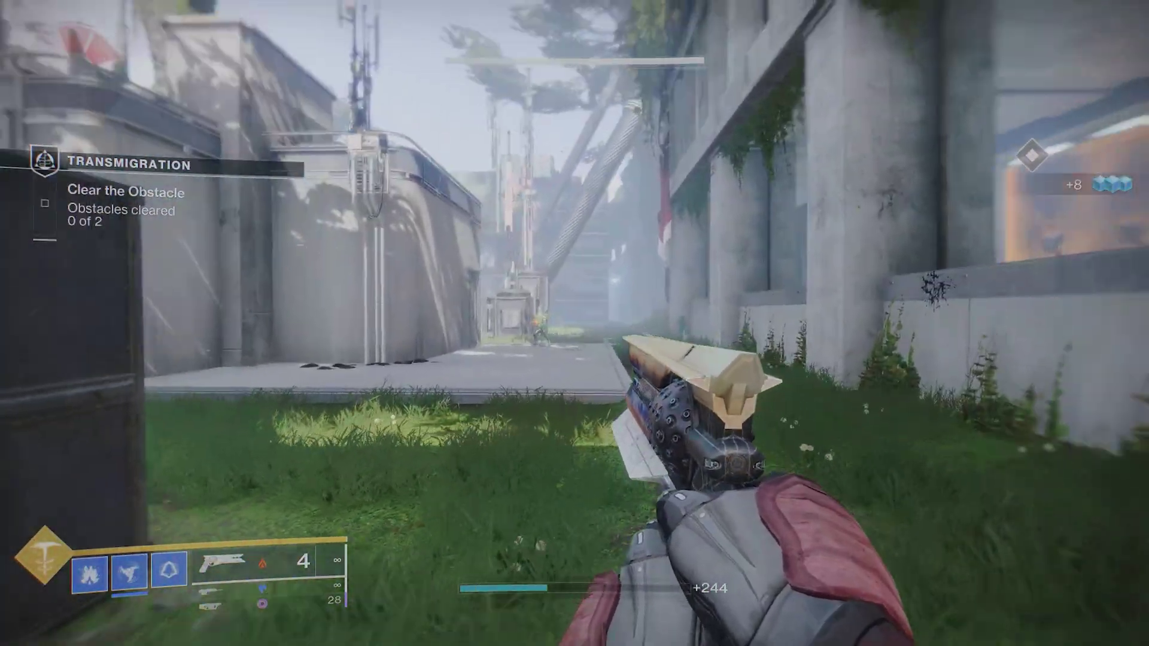
{"action": "left_click", "coordinate": [574, 323]}
{"action": "key", "text": "w"}
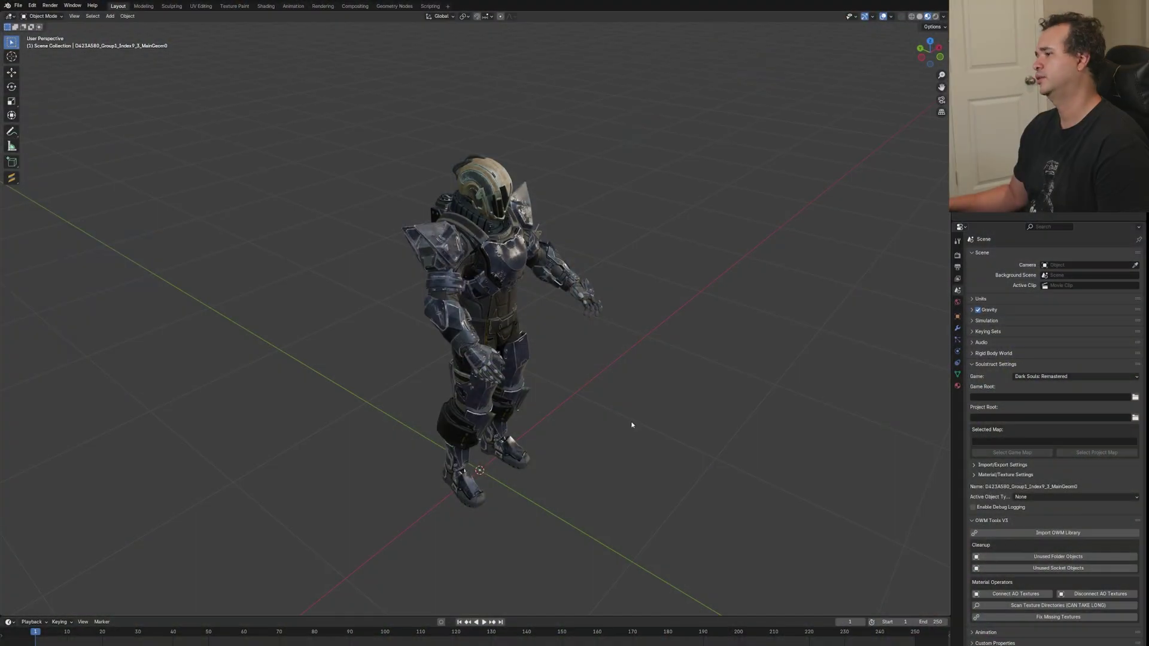
Examine the textured armored character as a whole from the front and both sides.
{"action": "key", "text": "KP_4"}
{"action": "key", "text": "KP_4"}
{"action": "key", "text": "KP_4"}
{"action": "middle_click_drag", "start_coordinate": [605, 420], "coordinate": [619, 423]}
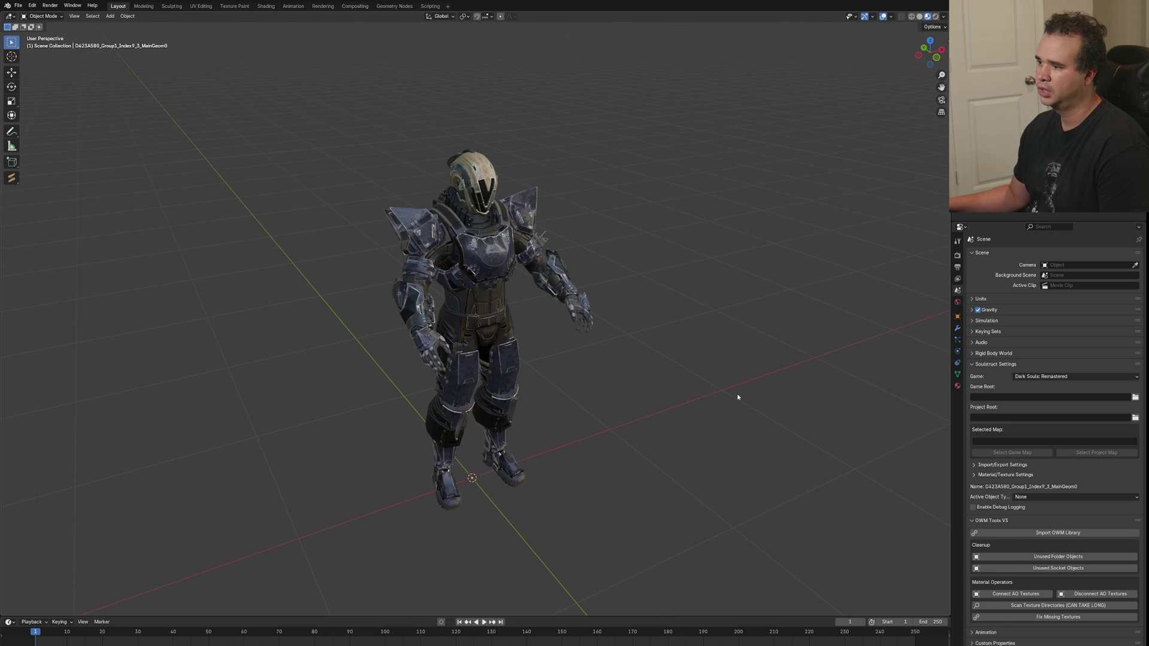
{"action": "middle_click_drag", "start_coordinate": [737, 397], "coordinate": [708, 395]}
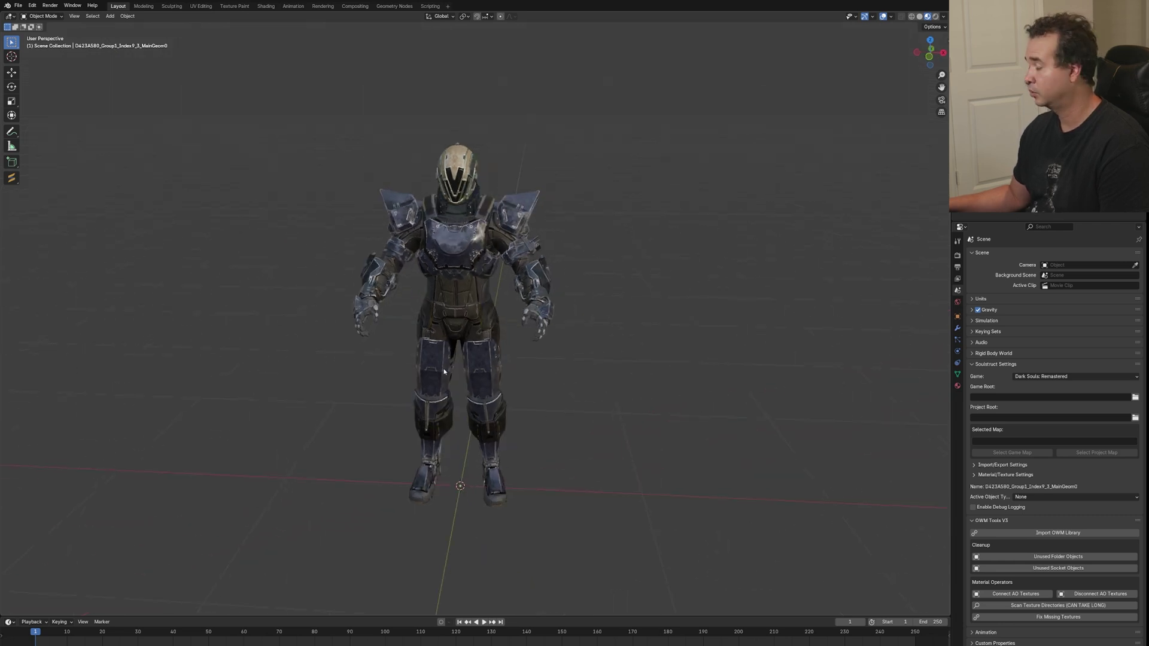
{"action": "key", "text": "KP_4"}
{"action": "key", "text": "KP_4"}
{"action": "scroll", "coordinate": [467, 294], "scroll_direction": "up", "scroll_amount": 1}
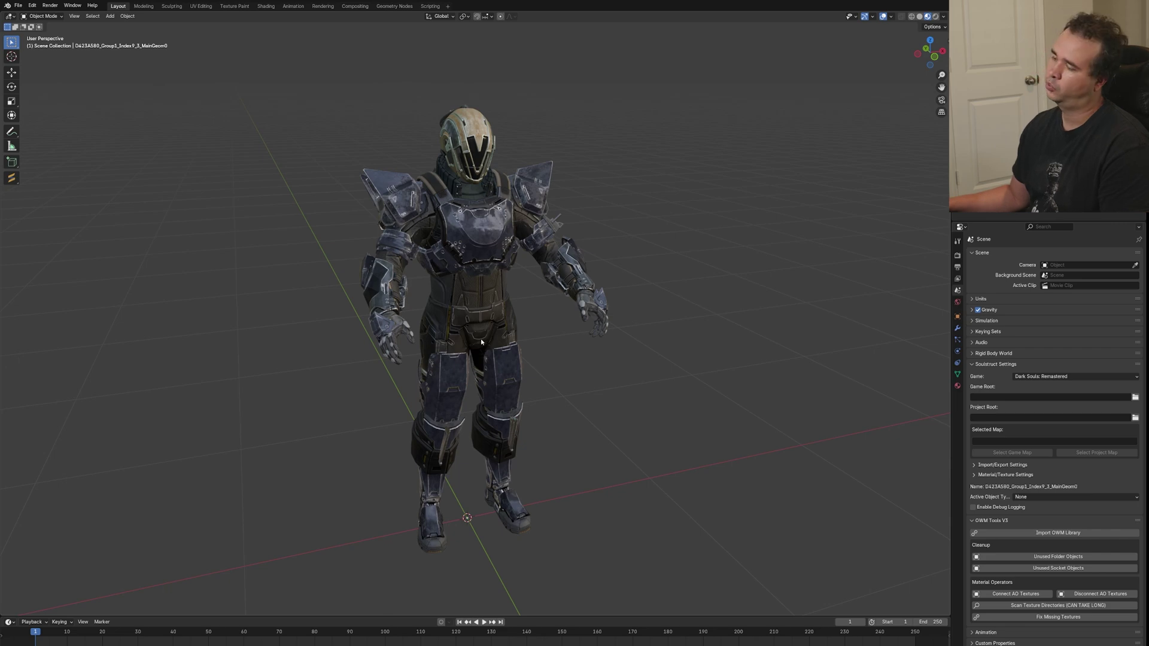
Inspect the textured armor up close, covering the upper body and legs from several angles.
{"action": "scroll", "coordinate": [481, 342], "scroll_direction": "up", "scroll_amount": 4}
{"action": "middle_click_drag", "start_coordinate": [544, 284], "coordinate": [635, 399], "text": "shift"}
{"action": "scroll", "coordinate": [635, 399], "scroll_direction": "down", "scroll_amount": 5}
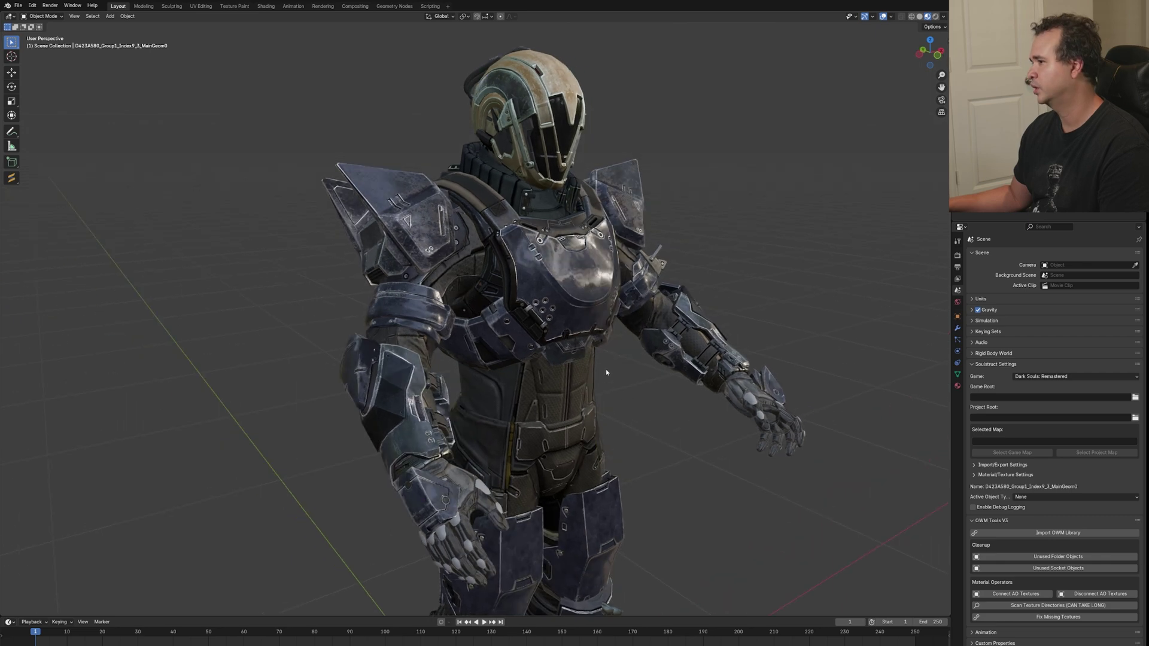
{"action": "scroll", "coordinate": [512, 369], "scroll_direction": "up", "scroll_amount": 3}
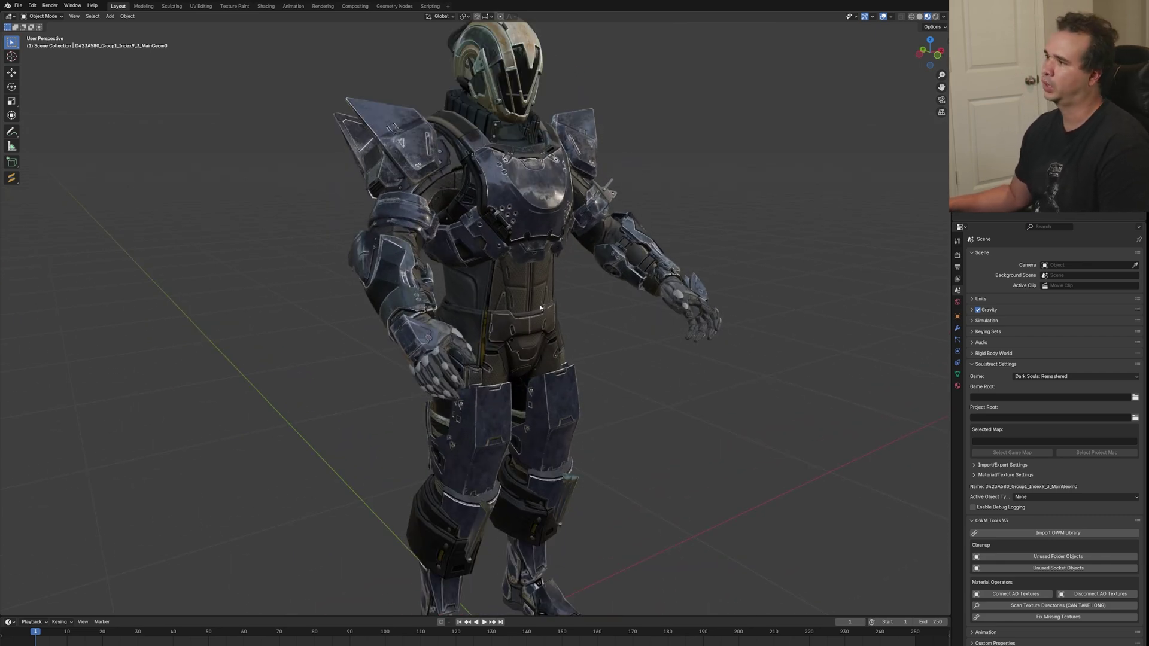
{"action": "middle_click_drag", "start_coordinate": [540, 308], "coordinate": [553, 173]}
{"action": "middle_click_drag", "start_coordinate": [540, 282], "coordinate": [487, 323]}
{"action": "scroll", "coordinate": [473, 329], "scroll_direction": "down", "scroll_amount": 6}
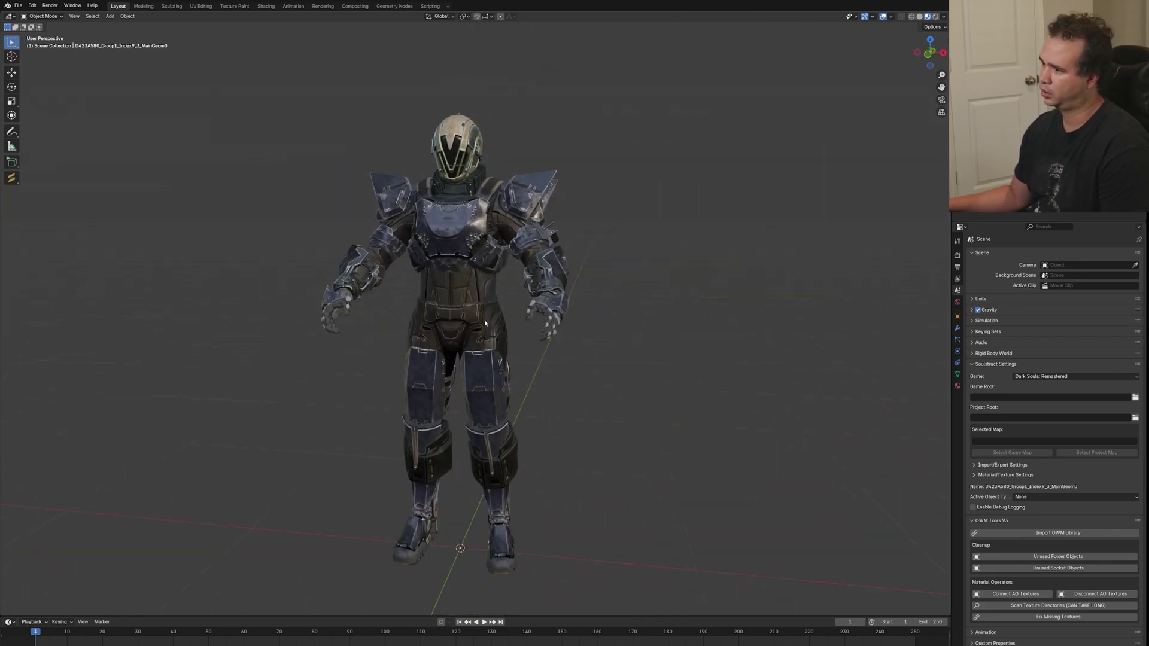
{"action": "scroll", "coordinate": [499, 359], "scroll_direction": "up", "scroll_amount": 3}
{"action": "middle_click_drag", "start_coordinate": [518, 419], "coordinate": [497, 363], "text": "shift"}
{"action": "scroll", "coordinate": [526, 383], "scroll_direction": "down", "scroll_amount": 2}
{"action": "middle_click_drag", "start_coordinate": [589, 406], "coordinate": [491, 299]}
{"action": "scroll", "coordinate": [485, 289], "scroll_direction": "up", "scroll_amount": 3}
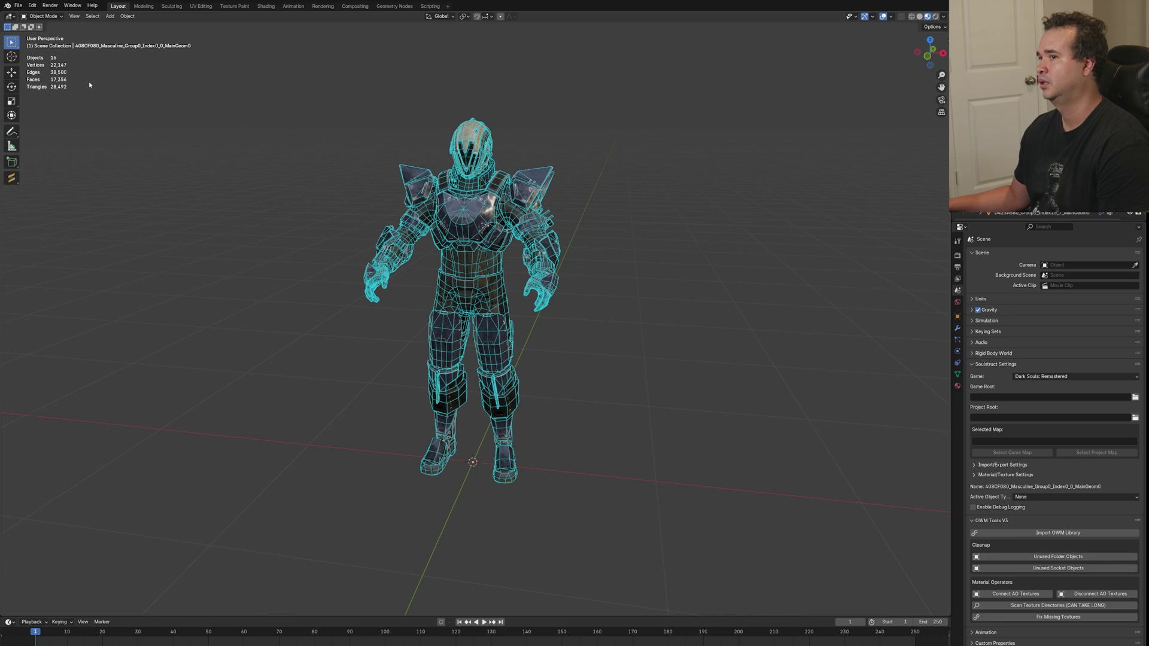
Inspect the wireframe topology of the armor from the helmet and torso down to the waist and thigh plates.
{"action": "mouse_move", "coordinate": [353, 221]}
{"action": "middle_mouse_down"}
{"action": "mouse_move", "coordinate": [392, 213]}
{"action": "mouse_move", "coordinate": [353, 217]}
{"action": "middle_mouse_up"}
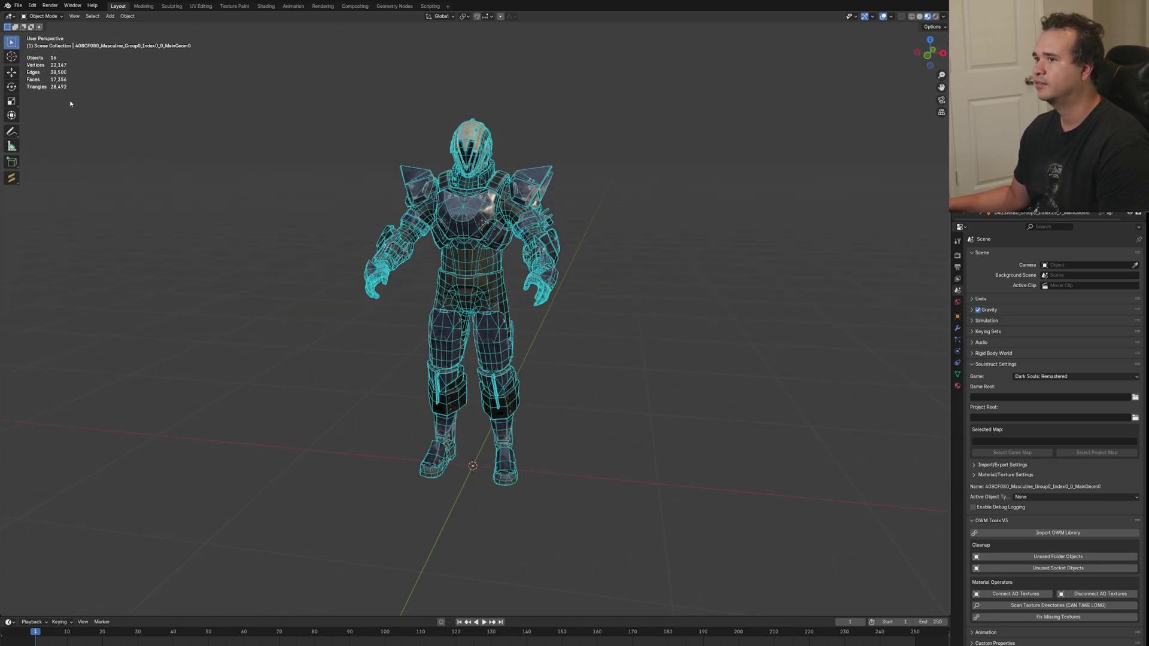
{"action": "scroll", "coordinate": [529, 238], "scroll_direction": "up", "scroll_amount": 3}
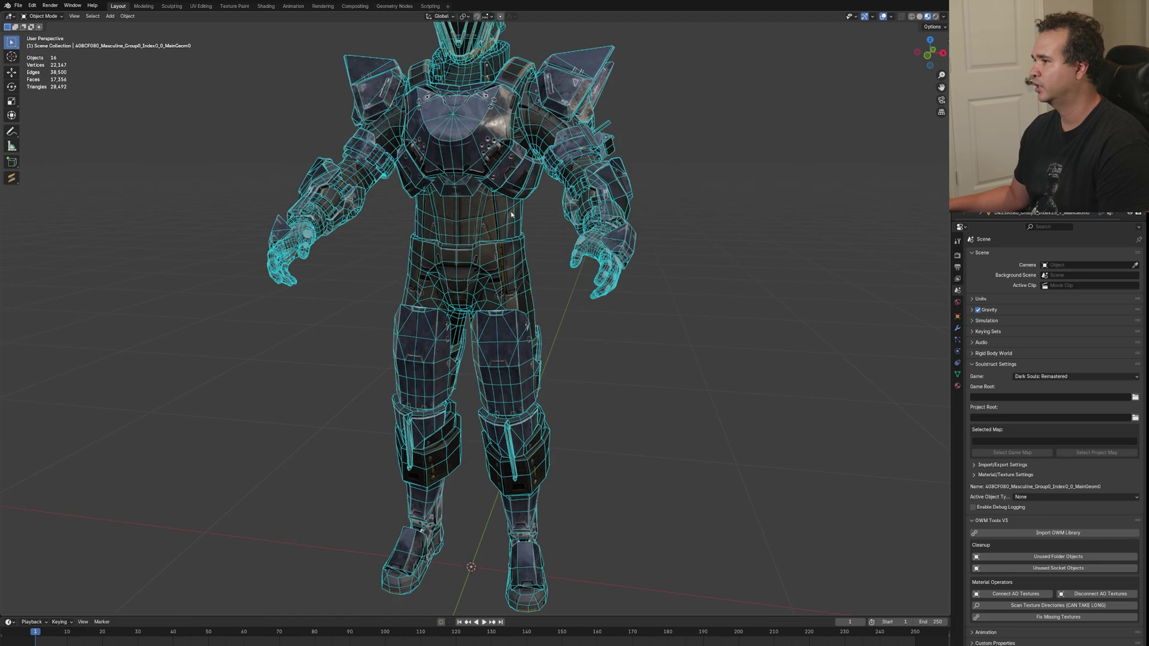
{"action": "middle_click_drag", "start_coordinate": [540, 204], "coordinate": [533, 277], "text": "shift"}
{"action": "scroll", "coordinate": [401, 252], "scroll_direction": "up", "scroll_amount": 3}
{"action": "scroll", "coordinate": [420, 255], "scroll_direction": "down", "scroll_amount": 3}
{"action": "scroll", "coordinate": [512, 249], "scroll_direction": "up", "scroll_amount": 3}
{"action": "scroll", "coordinate": [507, 219], "scroll_direction": "down", "scroll_amount": 3}
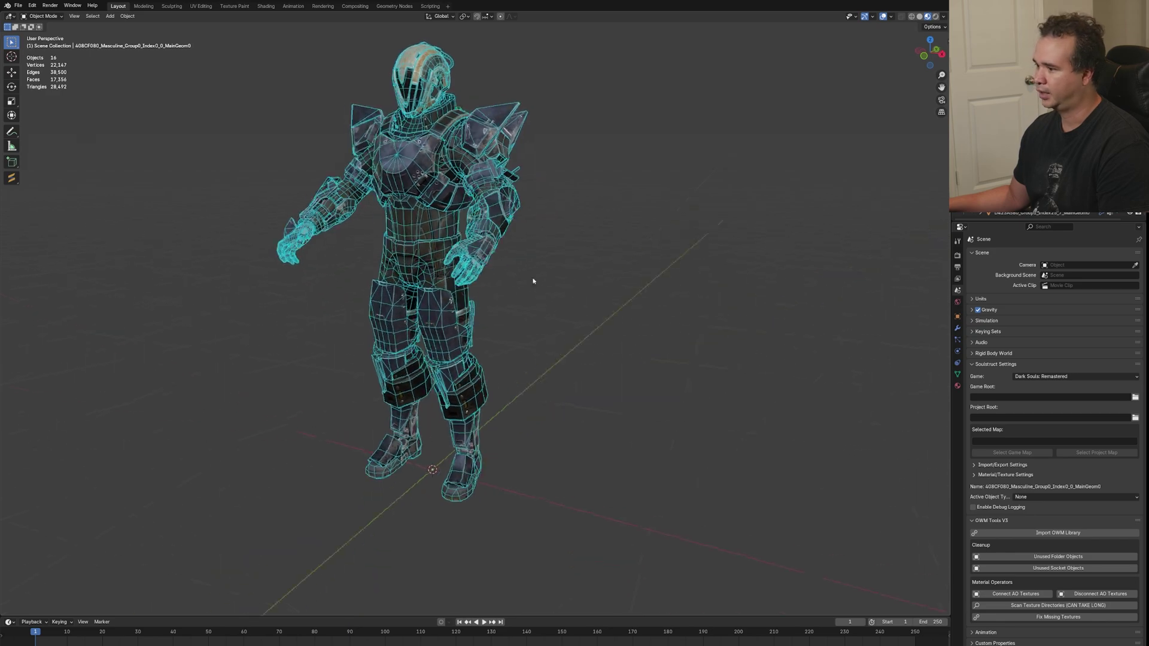
{"action": "scroll", "coordinate": [513, 333], "scroll_direction": "up", "scroll_amount": 5}
{"action": "scroll", "coordinate": [512, 333], "scroll_direction": "up", "scroll_amount": 1}
{"action": "middle_click_drag", "start_coordinate": [443, 52], "coordinate": [505, 260], "text": "shift"}
{"action": "middle_click_drag", "start_coordinate": [437, 280], "coordinate": [403, 282]}
{"action": "middle_click_drag", "start_coordinate": [453, 383], "coordinate": [503, 275], "text": "shift"}
{"action": "scroll", "coordinate": [475, 297], "scroll_direction": "up", "scroll_amount": 6}
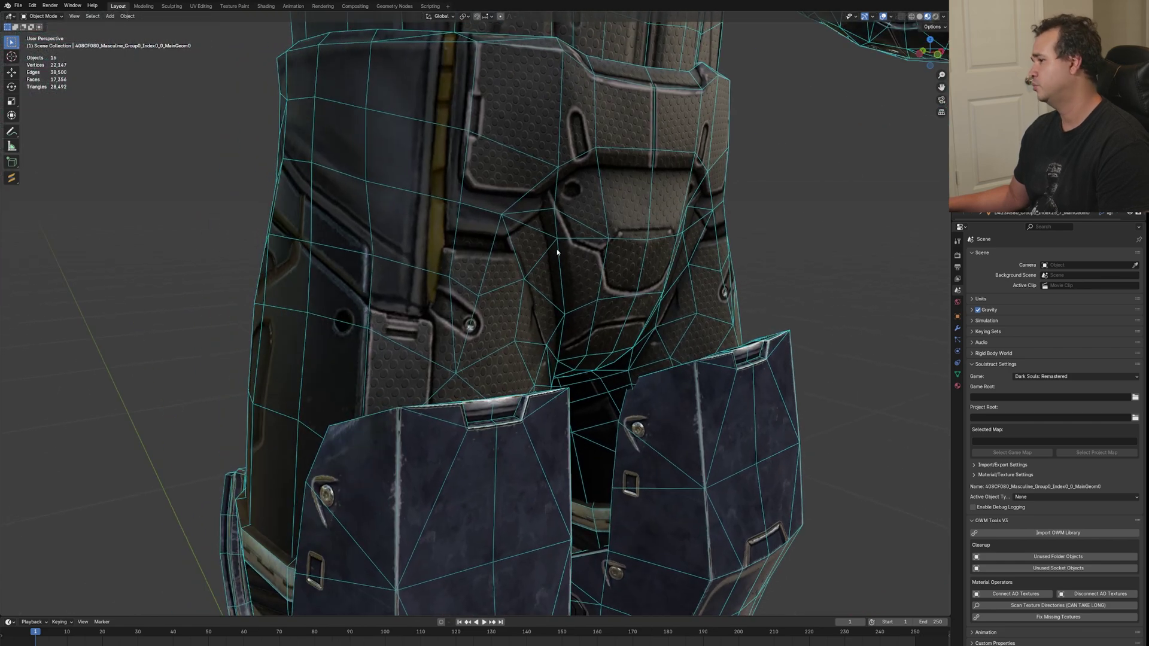
{"action": "scroll", "coordinate": [590, 287], "scroll_direction": "down", "scroll_amount": 5}
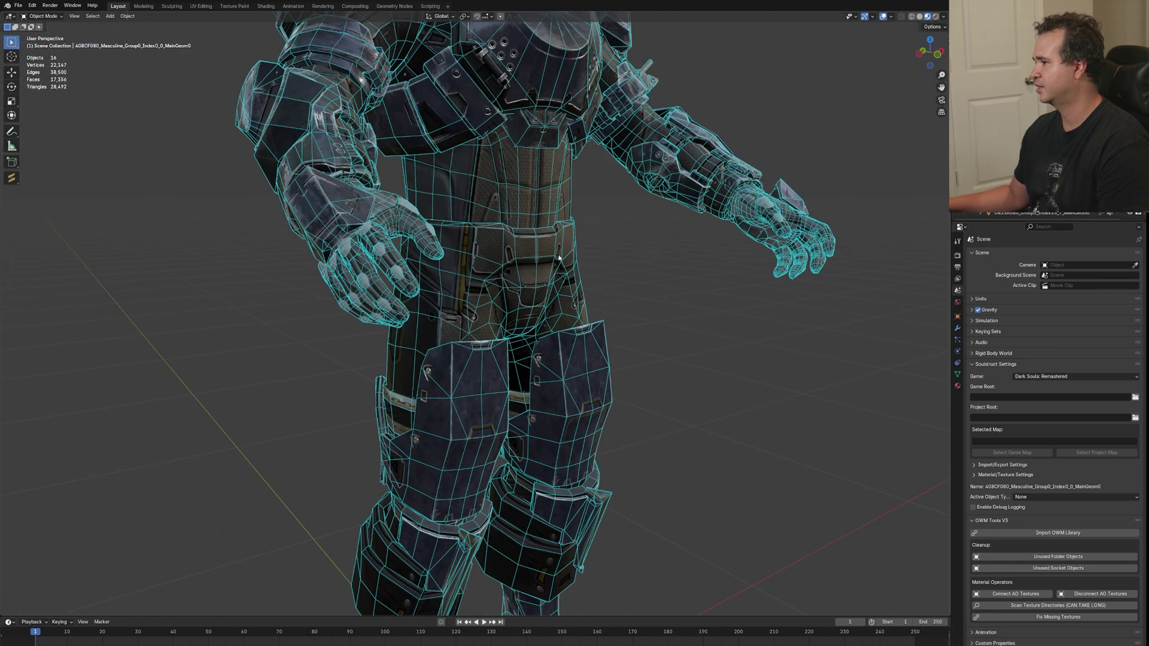
Examine the wireframe density on the character's leg armor, arms and side profile.
{"action": "middle_click_drag", "start_coordinate": [580, 282], "coordinate": [457, 263]}
{"action": "scroll", "coordinate": [464, 311], "scroll_direction": "up", "scroll_amount": 3}
{"action": "middle_click_drag", "start_coordinate": [468, 359], "coordinate": [469, 295], "text": "shift"}
{"action": "scroll", "coordinate": [506, 240], "scroll_direction": "down", "scroll_amount": 5}
{"action": "scroll", "coordinate": [468, 294], "scroll_direction": "up", "scroll_amount": 4}
{"action": "middle_click_drag", "start_coordinate": [422, 353], "coordinate": [448, 299]}
{"action": "scroll", "coordinate": [436, 379], "scroll_direction": "up", "scroll_amount": 3}
{"action": "middle_click_drag", "start_coordinate": [442, 371], "coordinate": [595, 385]}
{"action": "scroll", "coordinate": [594, 386], "scroll_direction": "down", "scroll_amount": 3}
{"action": "middle_click_drag", "start_coordinate": [543, 252], "coordinate": [522, 380], "text": "shift"}
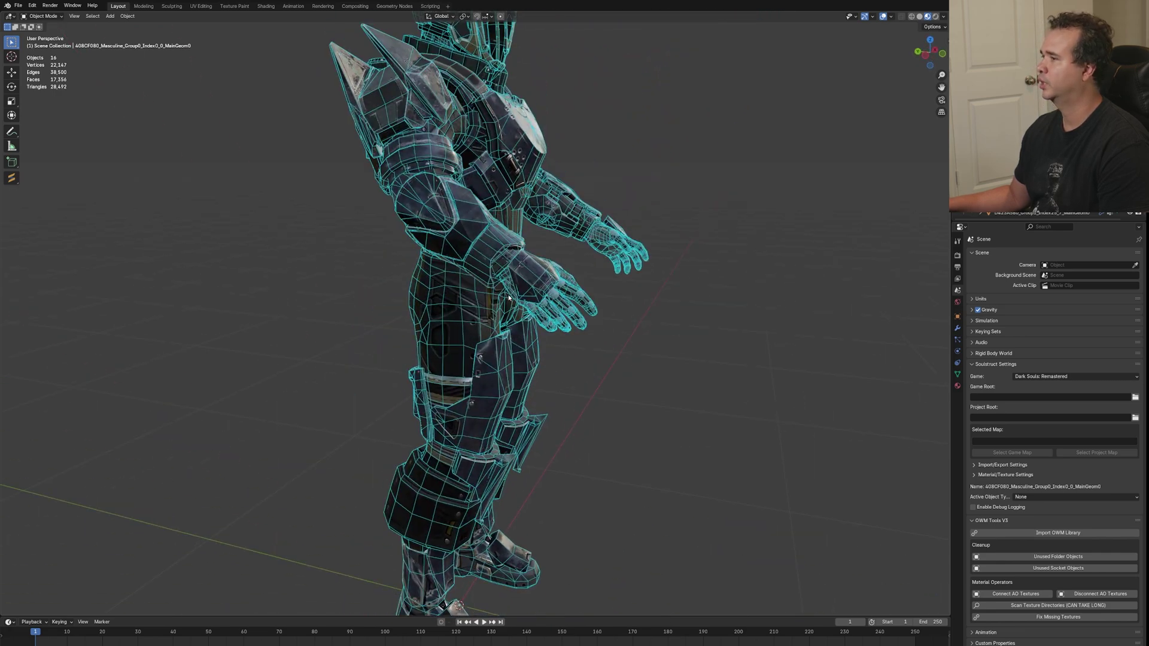
{"action": "scroll", "coordinate": [518, 359], "scroll_direction": "down", "scroll_amount": 3}
{"action": "middle_click_drag", "start_coordinate": [519, 305], "coordinate": [544, 329]}
{"action": "scroll", "coordinate": [483, 312], "scroll_direction": "down", "scroll_amount": 2}
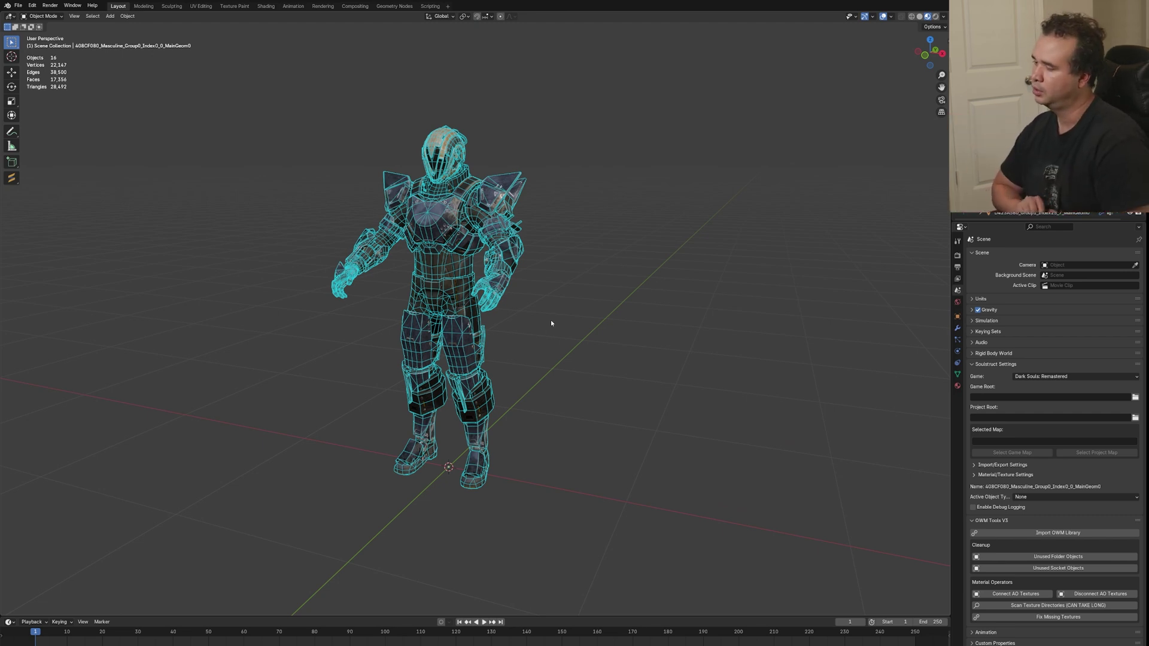
Compare the full character's wireframe from the front and from behind.
{"action": "scroll", "coordinate": [479, 236], "scroll_direction": "up", "scroll_amount": 3}
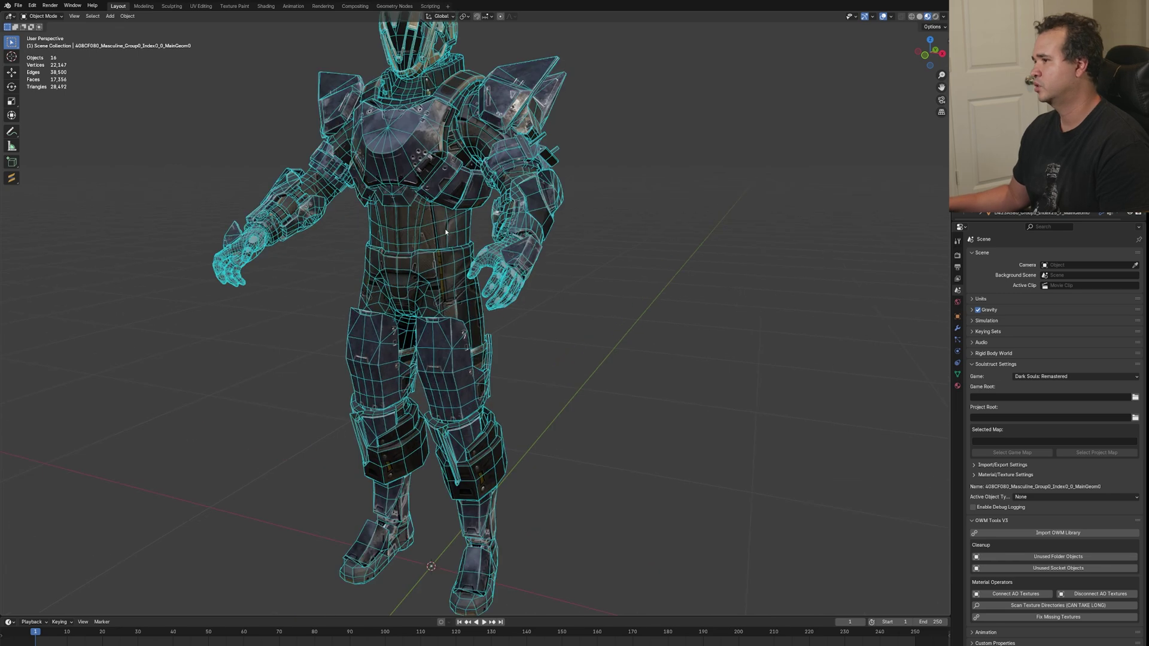
{"action": "scroll", "coordinate": [446, 233], "scroll_direction": "down", "scroll_amount": 2}
{"action": "middle_click_drag", "start_coordinate": [441, 232], "coordinate": [485, 204]}
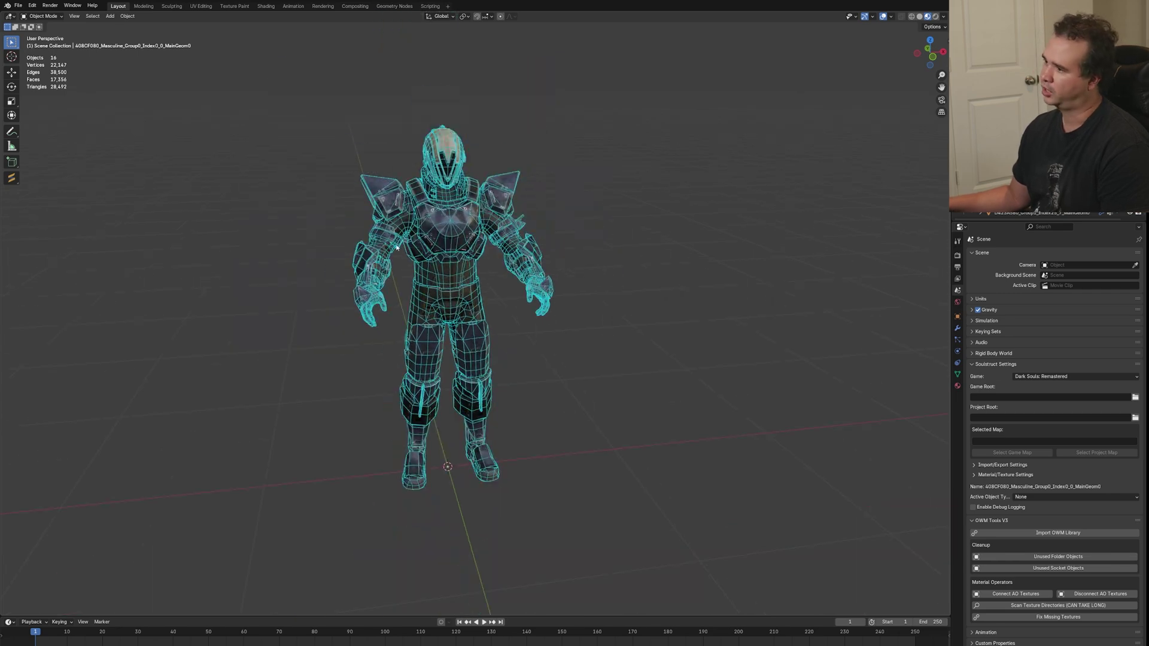
{"action": "middle_click_drag", "start_coordinate": [397, 247], "coordinate": [455, 274]}
{"action": "scroll", "coordinate": [502, 235], "scroll_direction": "up", "scroll_amount": 3}
{"action": "scroll", "coordinate": [423, 270], "scroll_direction": "down", "scroll_amount": 2}
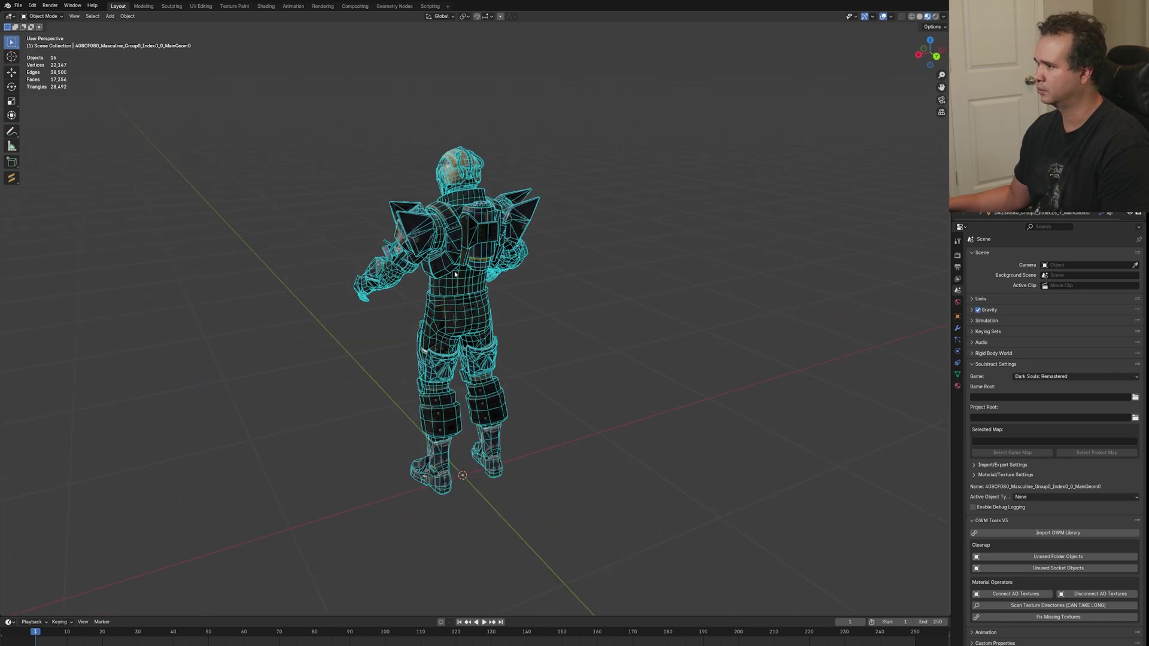
{"action": "middle_click_drag", "start_coordinate": [555, 296], "coordinate": [500, 281]}
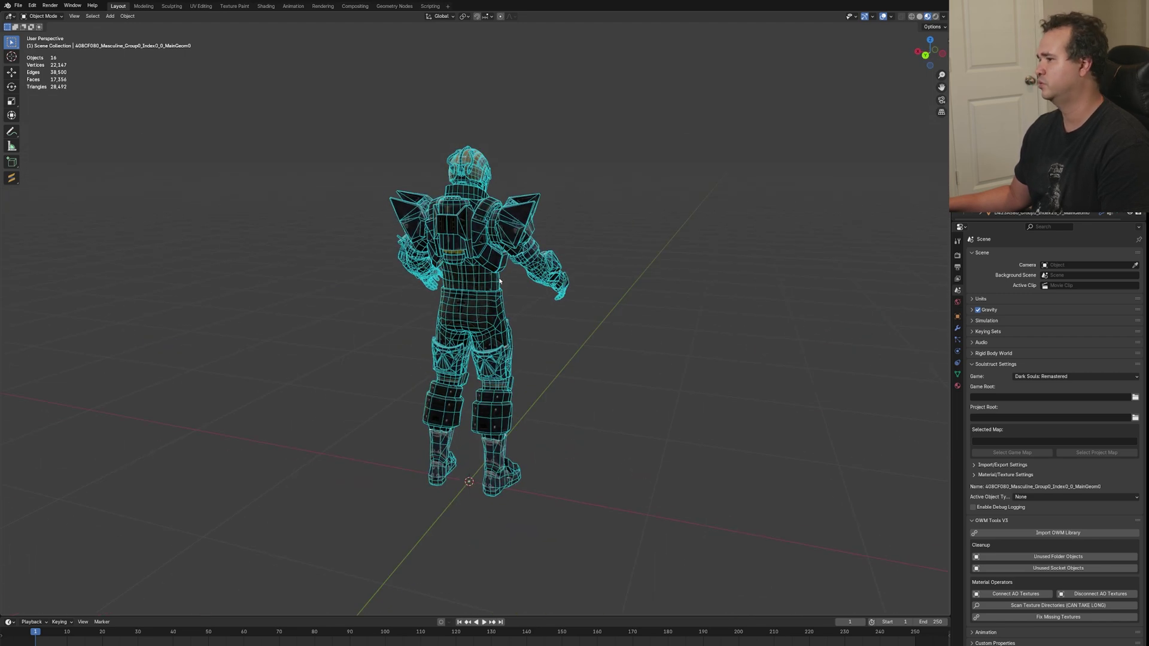
Inspect the topology and baked surface detail of the pack on the character's back at close range.
{"action": "scroll", "coordinate": [516, 312], "scroll_direction": "up", "scroll_amount": 3}
{"action": "middle_click_drag", "start_coordinate": [615, 347], "coordinate": [470, 432]}
{"action": "scroll", "coordinate": [515, 297], "scroll_direction": "up", "scroll_amount": 3}
{"action": "scroll", "coordinate": [526, 287], "scroll_direction": "down", "scroll_amount": 3}
{"action": "scroll", "coordinate": [521, 279], "scroll_direction": "up", "scroll_amount": 4}
{"action": "scroll", "coordinate": [512, 262], "scroll_direction": "down", "scroll_amount": 4}
{"action": "scroll", "coordinate": [463, 274], "scroll_direction": "up", "scroll_amount": 4}
{"action": "scroll", "coordinate": [532, 299], "scroll_direction": "up", "scroll_amount": 2}
{"action": "scroll", "coordinate": [512, 279], "scroll_direction": "up", "scroll_amount": 3}
{"action": "scroll", "coordinate": [511, 279], "scroll_direction": "up", "scroll_amount": 2}
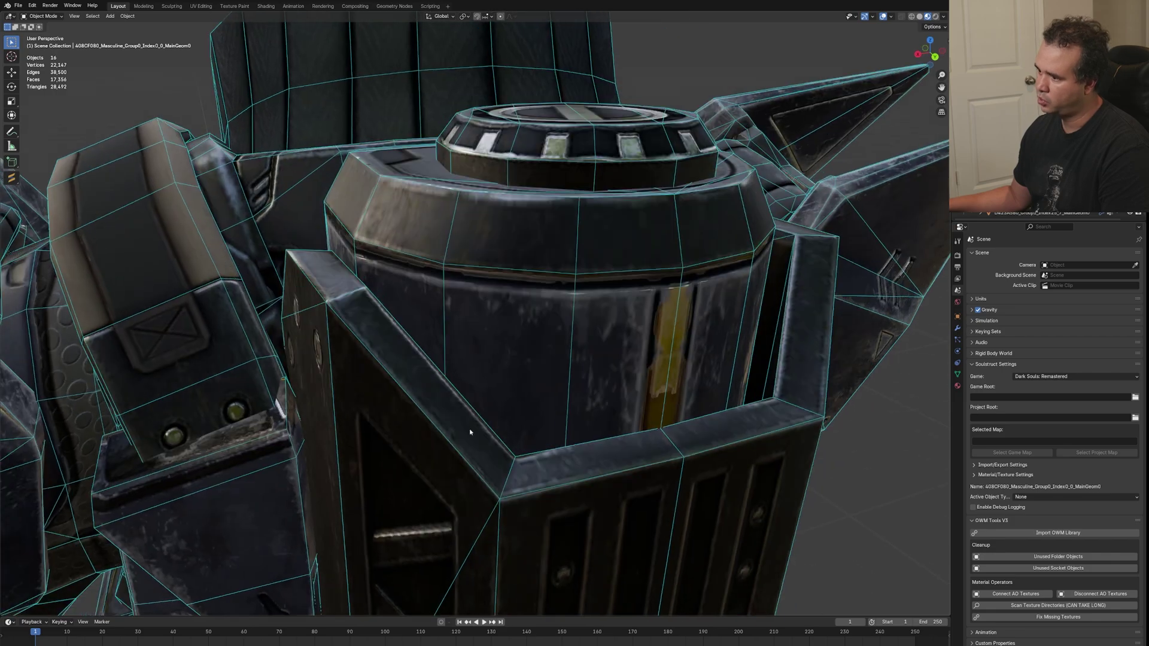
{"action": "middle_click_drag", "start_coordinate": [306, 300], "coordinate": [475, 300]}
{"action": "scroll", "coordinate": [552, 281], "scroll_direction": "up", "scroll_amount": 2}
{"action": "scroll", "coordinate": [562, 301], "scroll_direction": "down", "scroll_amount": 6}
{"action": "scroll", "coordinate": [482, 345], "scroll_direction": "up", "scroll_amount": 3}
{"action": "scroll", "coordinate": [474, 300], "scroll_direction": "down", "scroll_amount": 9}
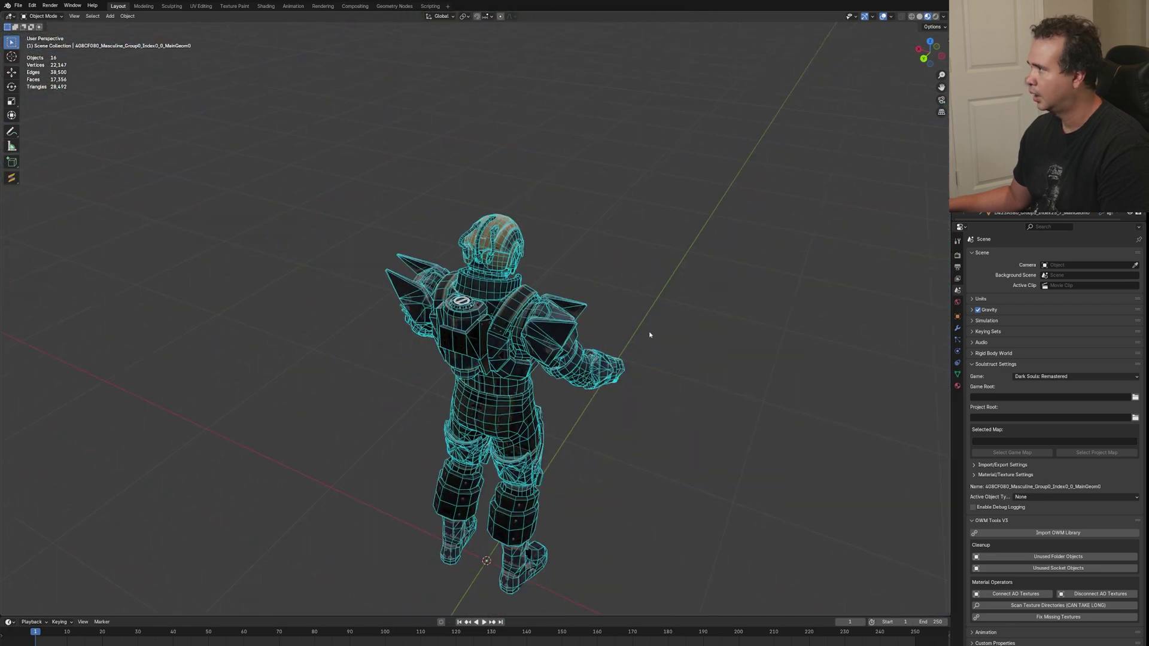
Turn off the wireframe overlay for the viewport geometry.
{"action": "middle_click_drag", "start_coordinate": [649, 333], "coordinate": [653, 317]}
{"action": "left_click", "coordinate": [891, 16]}
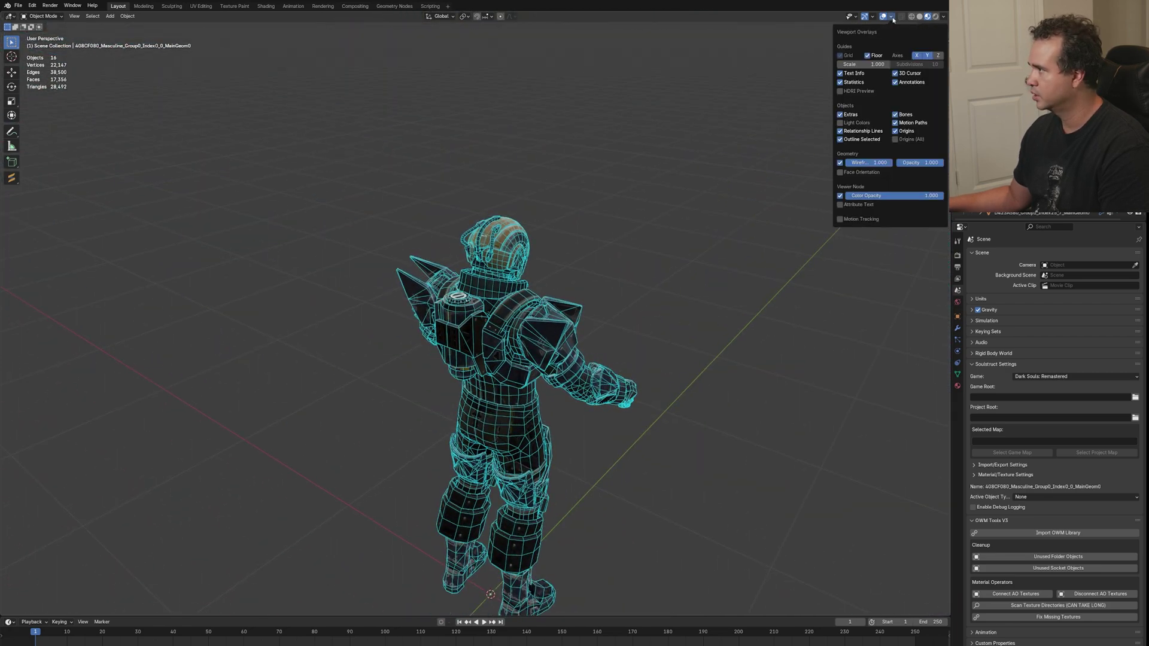
{"action": "left_click", "coordinate": [840, 162]}
Examine the textured armor without wireframe, going around from the back to the front.
{"action": "scroll", "coordinate": [549, 287], "scroll_direction": "up", "scroll_amount": 3}
{"action": "scroll", "coordinate": [549, 288], "scroll_direction": "up", "scroll_amount": 3}
{"action": "middle_click_drag", "start_coordinate": [514, 287], "coordinate": [460, 302]}
{"action": "scroll", "coordinate": [457, 308], "scroll_direction": "down", "scroll_amount": 5}
{"action": "middle_click_drag", "start_coordinate": [586, 332], "coordinate": [547, 246], "text": "shift"}
{"action": "middle_click_drag", "start_coordinate": [560, 305], "coordinate": [482, 288]}
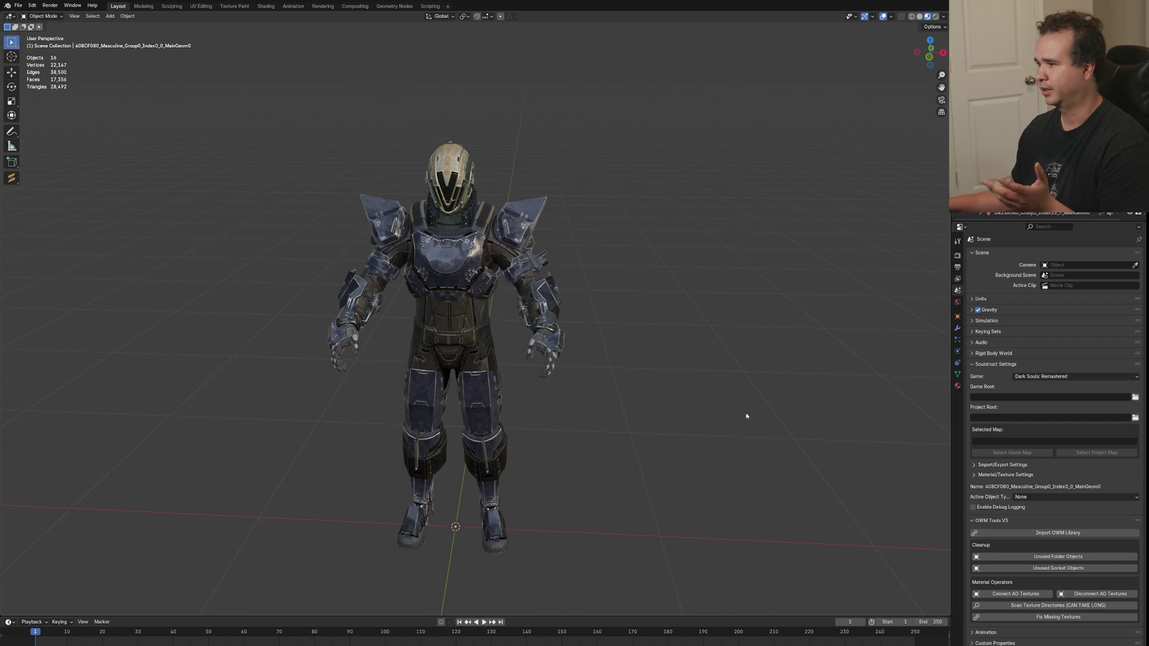
{"action": "middle_click_drag", "start_coordinate": [507, 411], "coordinate": [521, 377]}
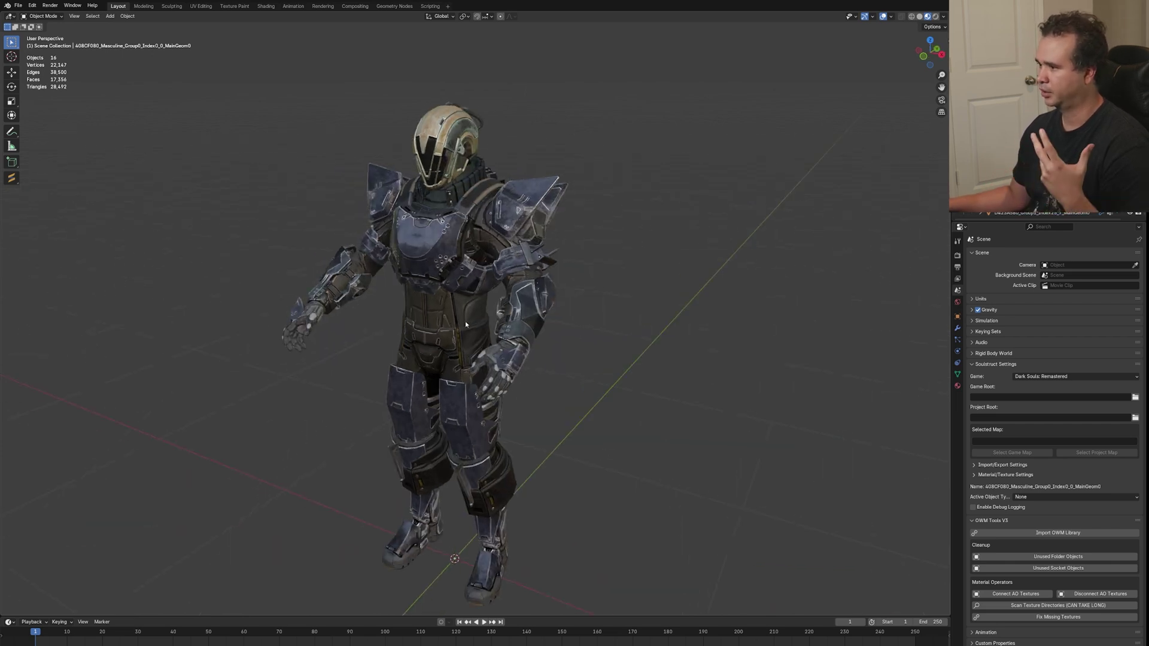
{"action": "scroll", "coordinate": [481, 389], "scroll_direction": "down", "scroll_amount": 3}
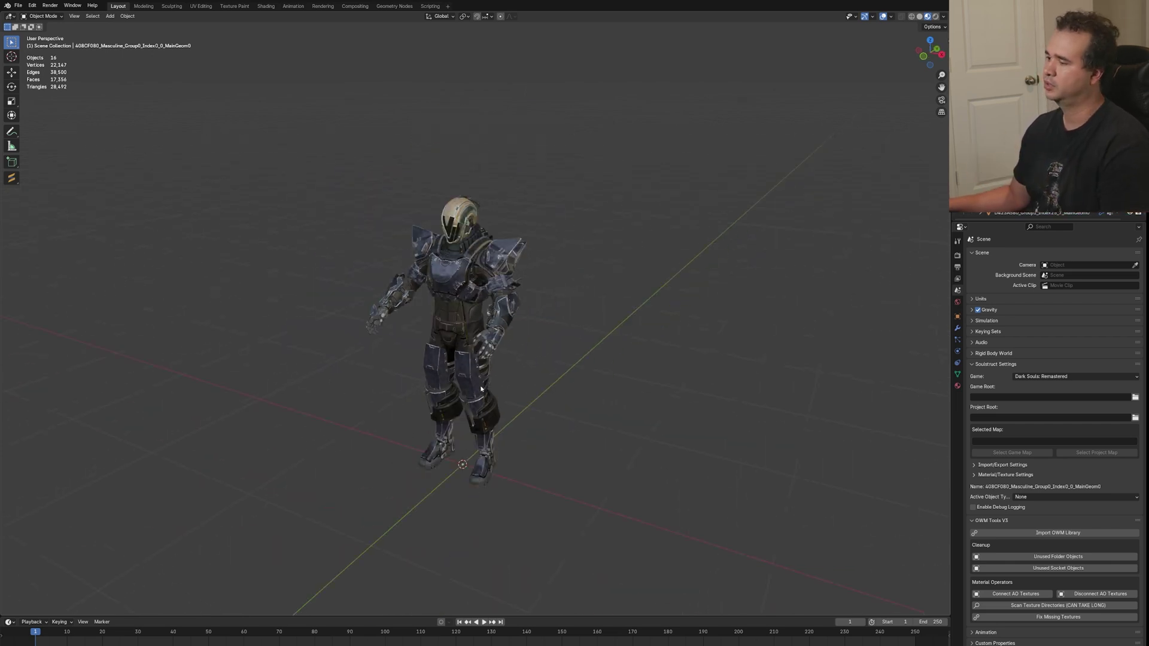
{"action": "middle_click_drag", "start_coordinate": [424, 423], "coordinate": [398, 403]}
{"action": "scroll", "coordinate": [460, 400], "scroll_direction": "up", "scroll_amount": 2}
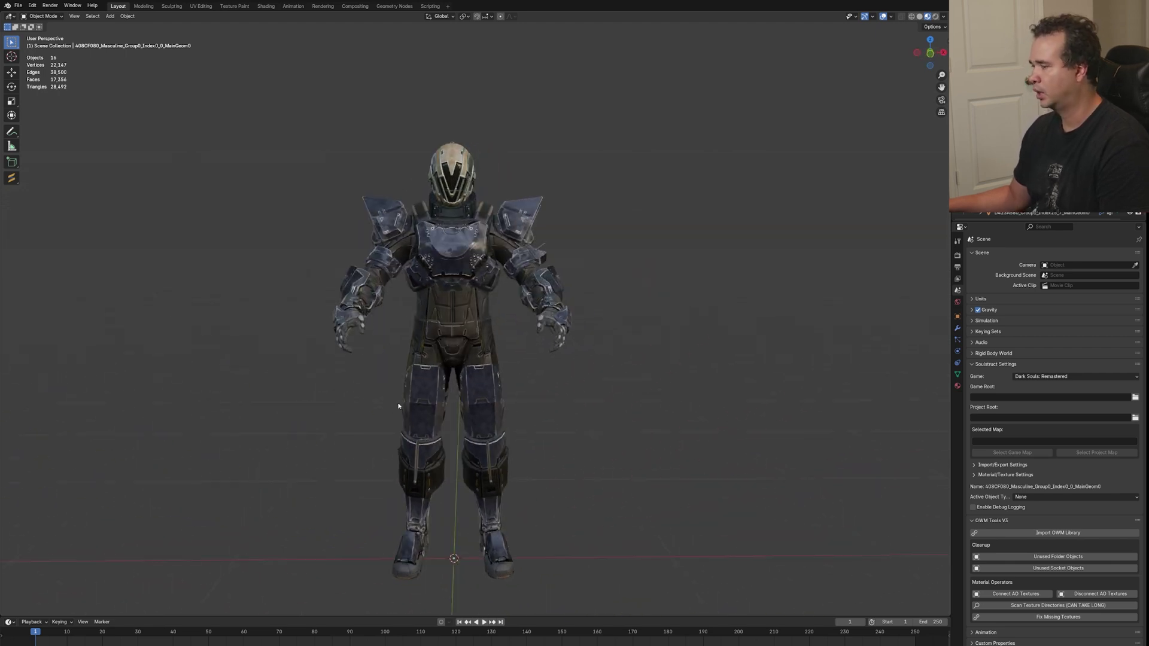
{"action": "scroll", "coordinate": [502, 349], "scroll_direction": "up", "scroll_amount": 1}
{"action": "middle_click_drag", "start_coordinate": [503, 349], "coordinate": [461, 352]}
Turn the viewport's wireframe overlay back on and view the whole character.
{"action": "left_click", "coordinate": [941, 27]}
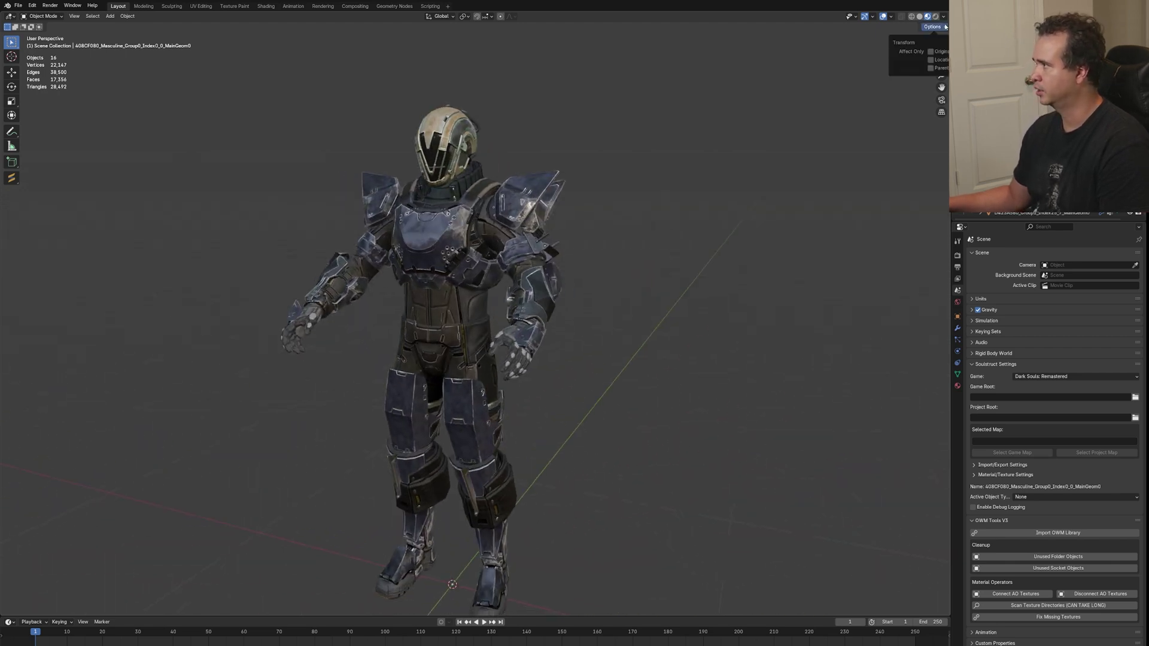
{"action": "left_click", "coordinate": [891, 17]}
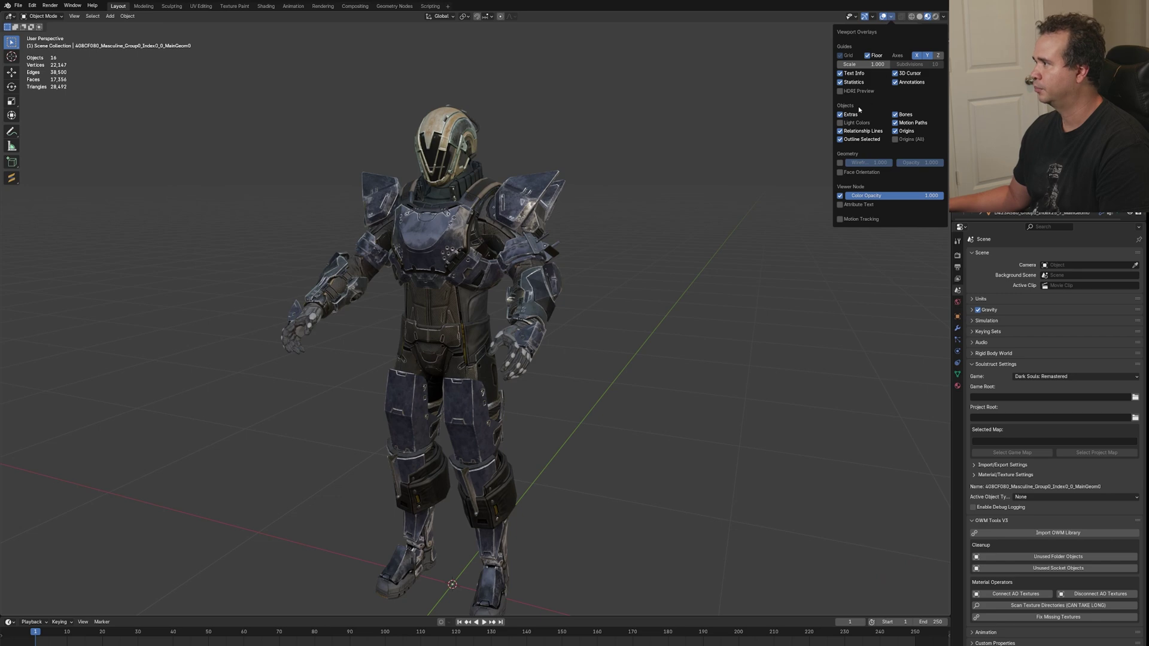
{"action": "left_click", "coordinate": [840, 162]}
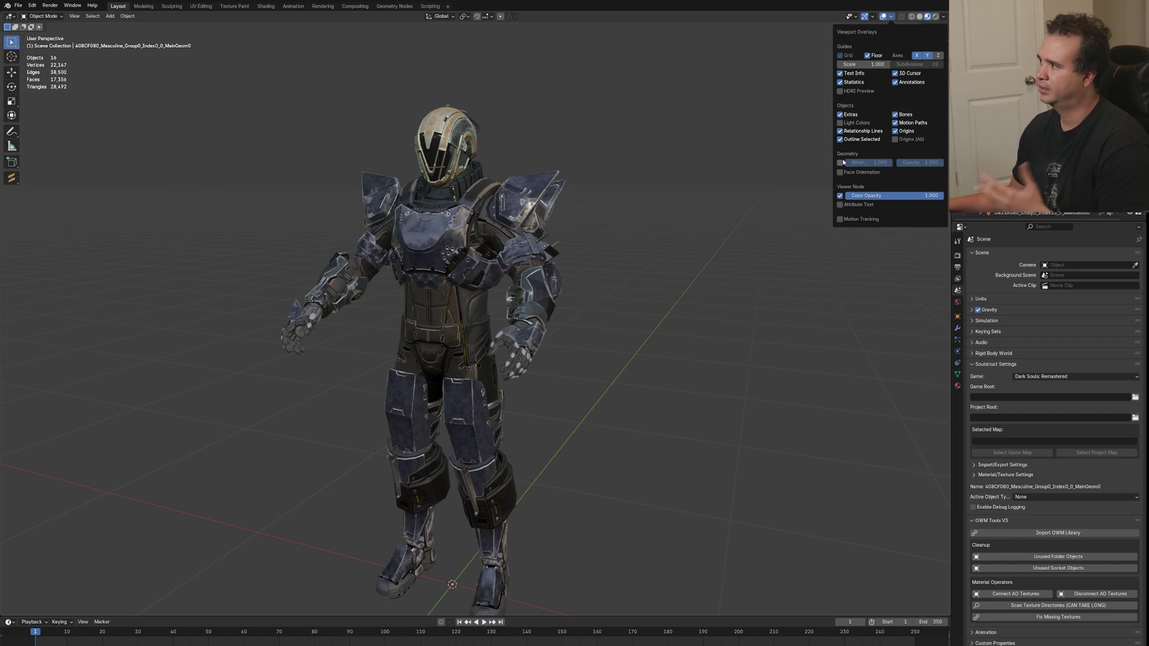
{"action": "scroll", "coordinate": [558, 251], "scroll_direction": "down", "scroll_amount": 3}
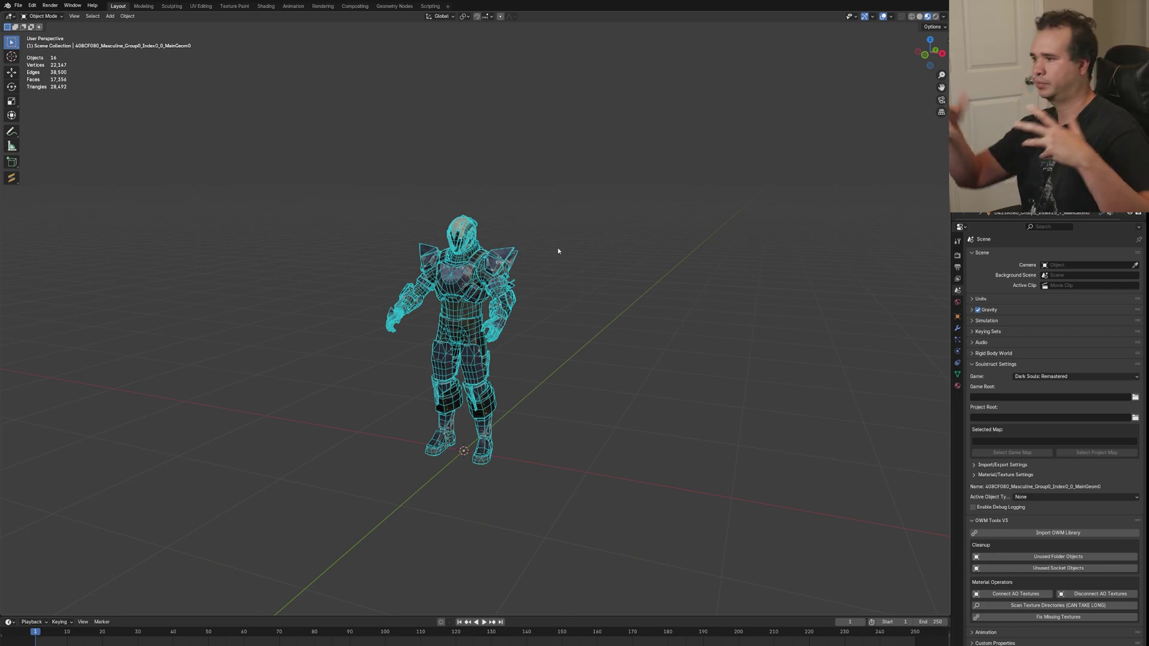
Inspect the wireframe topology and baked detail of the arm, waist and thigh armor at close range.
{"action": "scroll", "coordinate": [557, 251], "scroll_direction": "up", "scroll_amount": 6}
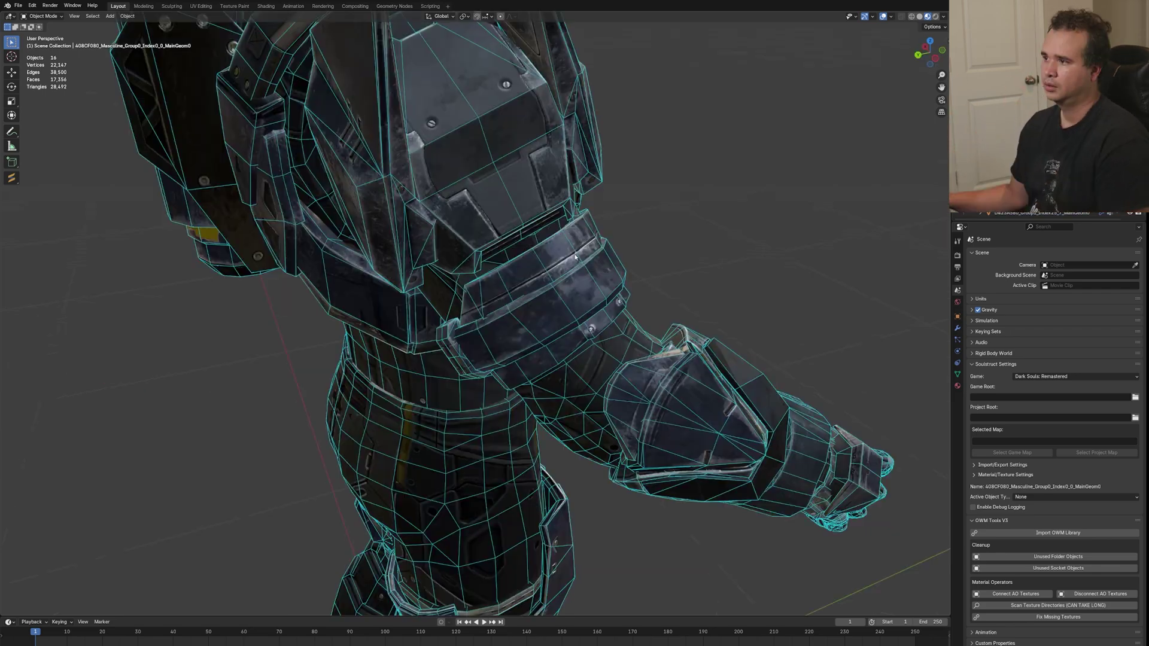
{"action": "middle_click_drag", "start_coordinate": [557, 251], "coordinate": [619, 288]}
{"action": "scroll", "coordinate": [598, 276], "scroll_direction": "up", "scroll_amount": 5}
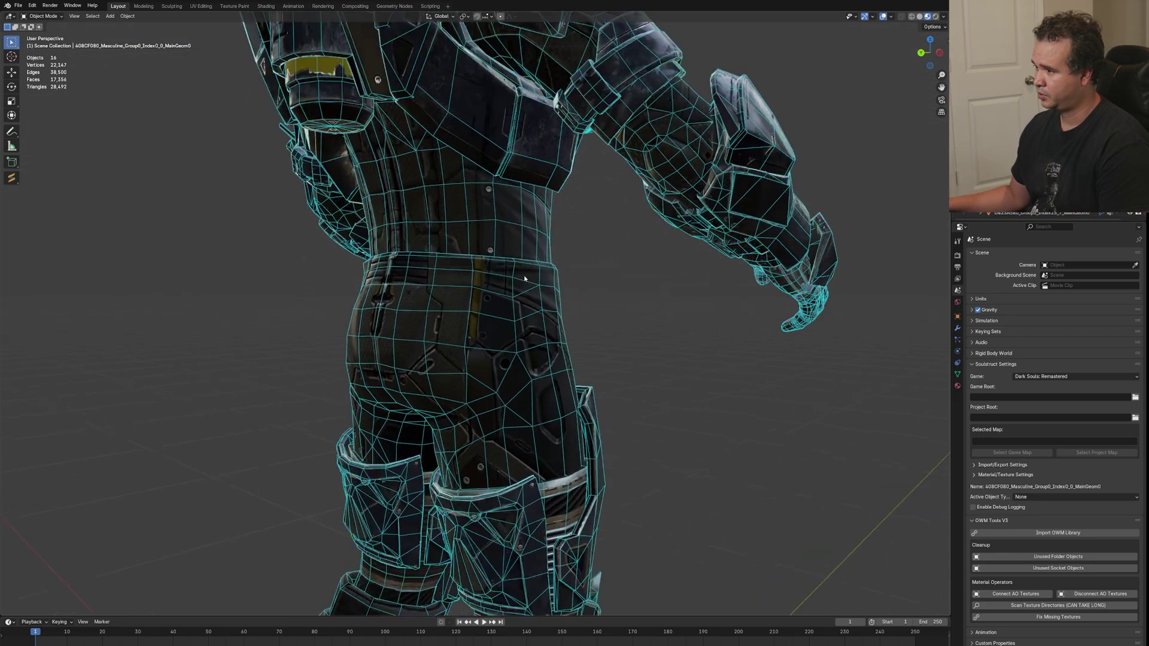
{"action": "middle_click_drag", "start_coordinate": [551, 221], "coordinate": [643, 209]}
{"action": "scroll", "coordinate": [604, 243], "scroll_direction": "up", "scroll_amount": 1}
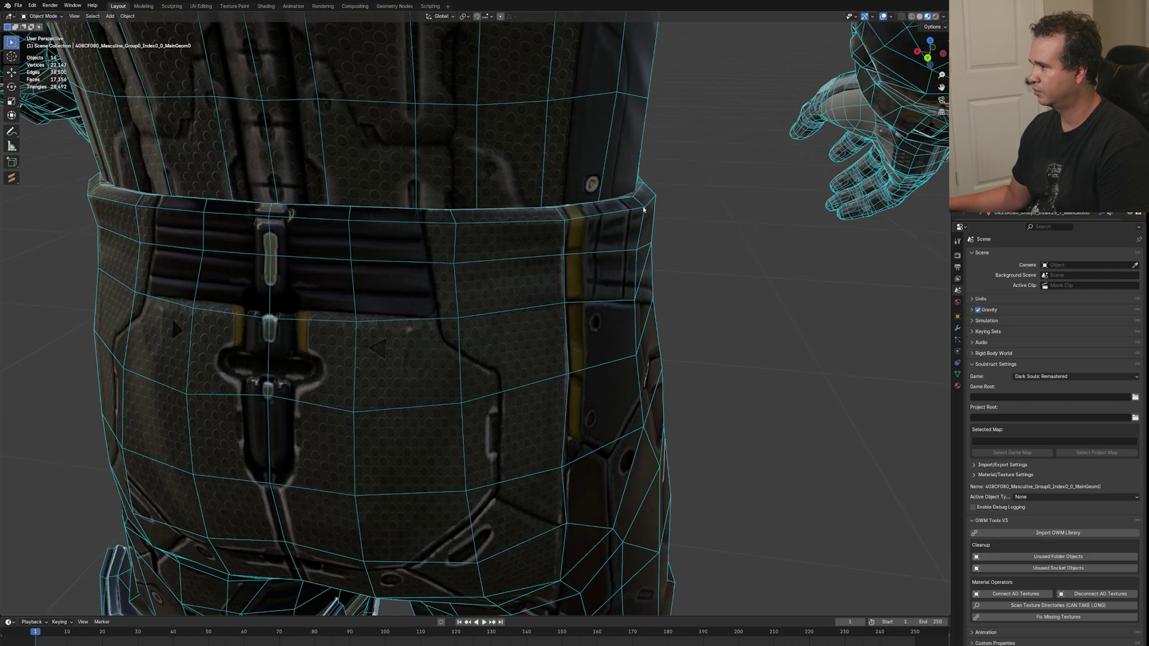
{"action": "scroll", "coordinate": [292, 211], "scroll_direction": "down", "scroll_amount": 5}
{"action": "middle_click_drag", "start_coordinate": [589, 473], "coordinate": [440, 346]}
{"action": "scroll", "coordinate": [510, 322], "scroll_direction": "up", "scroll_amount": 3}
{"action": "scroll", "coordinate": [443, 281], "scroll_direction": "up", "scroll_amount": 6}
{"action": "scroll", "coordinate": [391, 349], "scroll_direction": "up", "scroll_amount": 2}
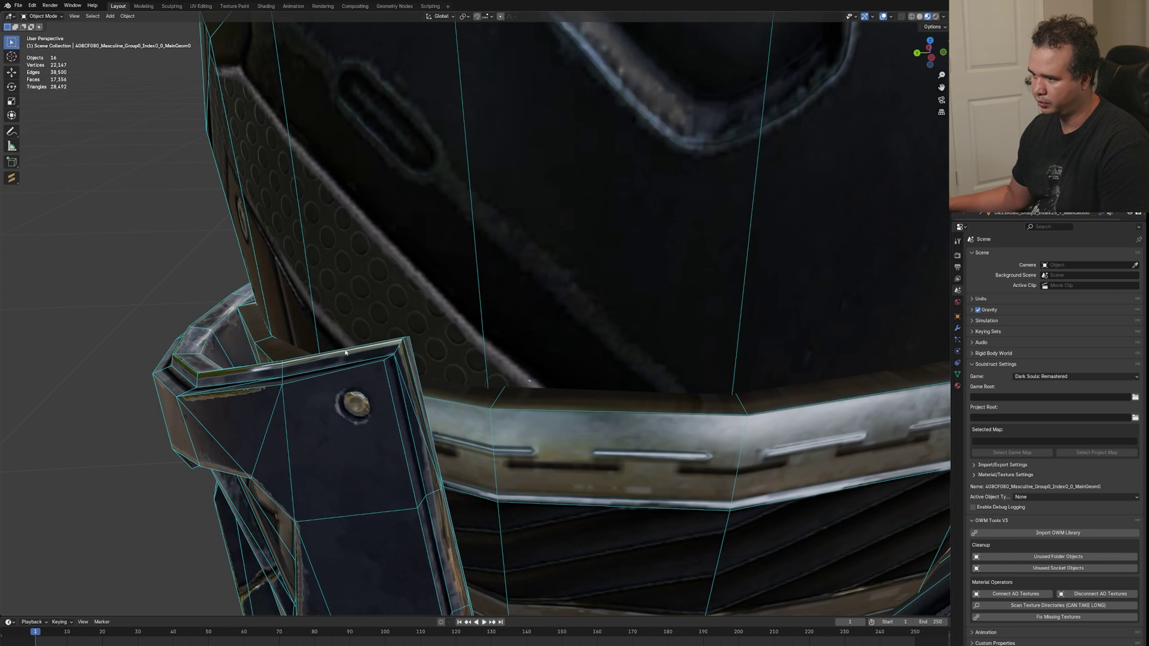
{"action": "middle_click_drag", "start_coordinate": [345, 352], "coordinate": [354, 351]}
{"action": "scroll", "coordinate": [398, 368], "scroll_direction": "down", "scroll_amount": 10}
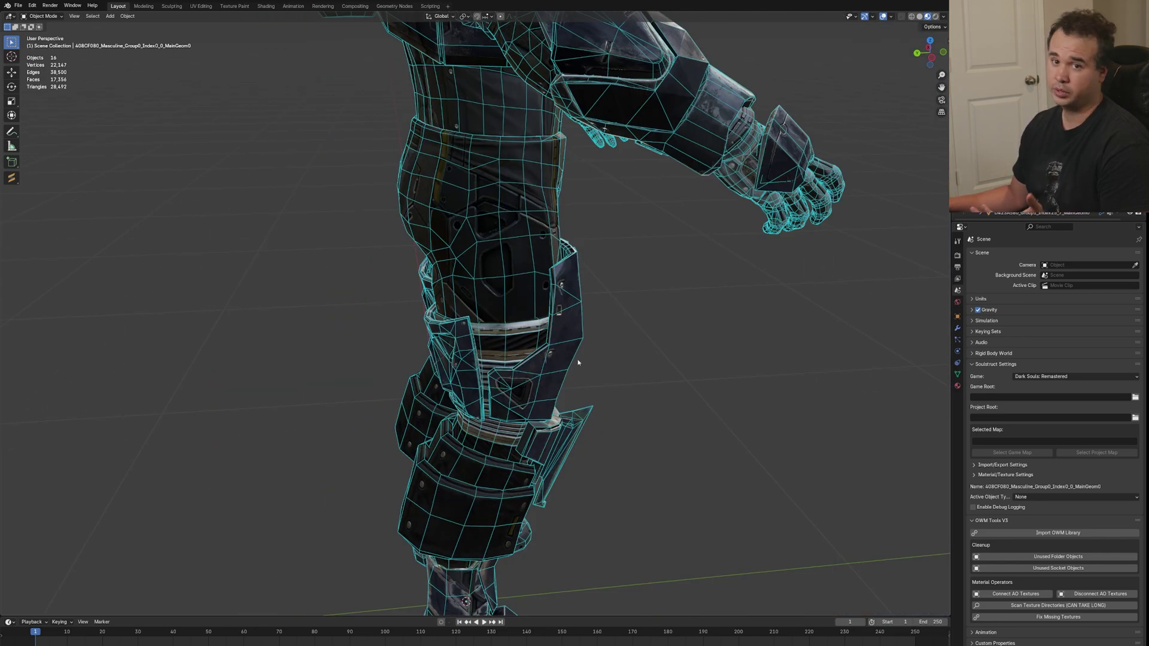
Examine the wireframe of the legs and then the whole character from the side and the front.
{"action": "middle_click_drag", "start_coordinate": [578, 361], "coordinate": [572, 298]}
{"action": "scroll", "coordinate": [593, 366], "scroll_direction": "down", "scroll_amount": 5}
{"action": "scroll", "coordinate": [572, 383], "scroll_direction": "up", "scroll_amount": 4}
{"action": "scroll", "coordinate": [571, 378], "scroll_direction": "down", "scroll_amount": 6}
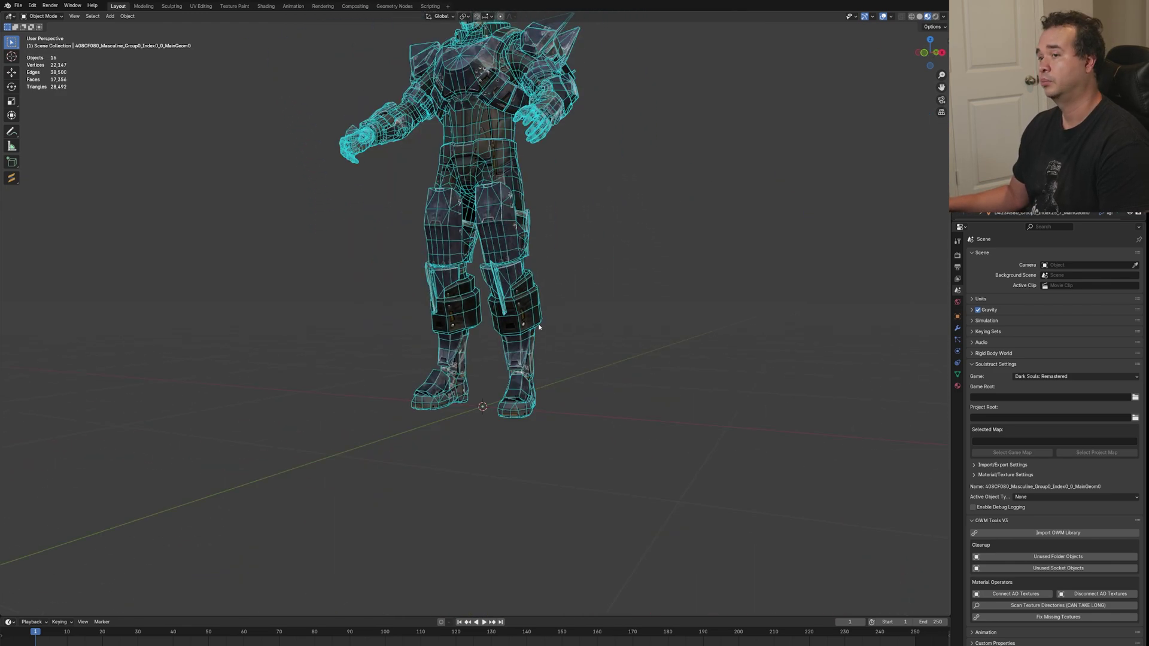
{"action": "middle_click_drag", "start_coordinate": [558, 237], "coordinate": [576, 379]}
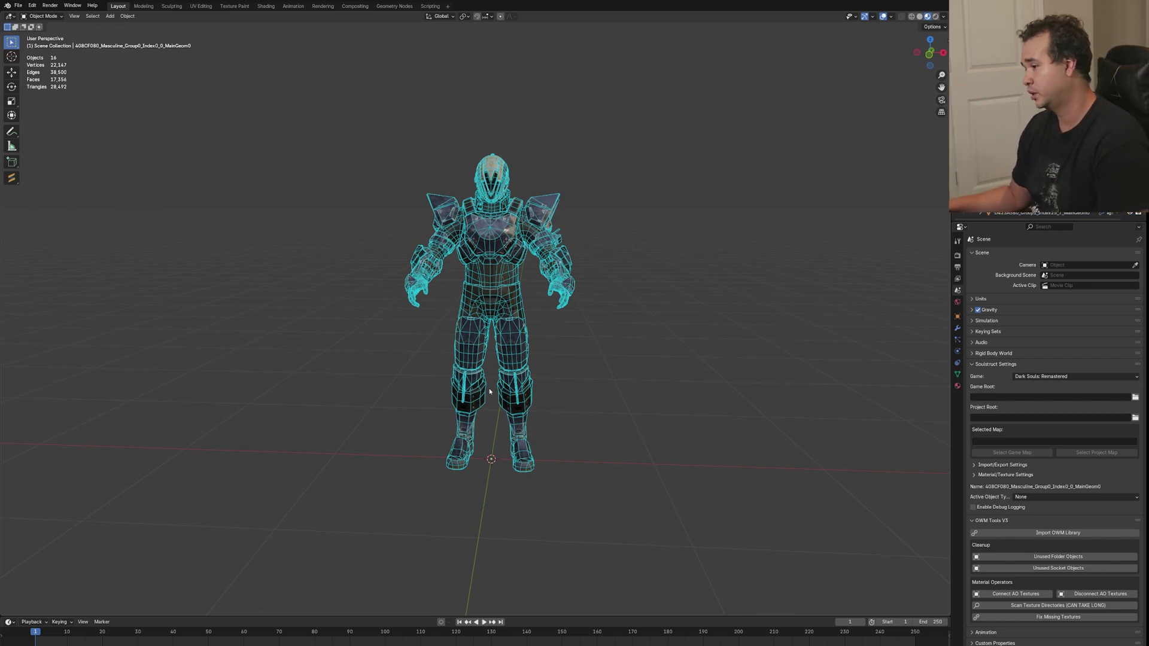
{"action": "scroll", "coordinate": [501, 329], "scroll_direction": "up", "scroll_amount": 2}
{"action": "middle_click_drag", "start_coordinate": [512, 290], "coordinate": [536, 286]}
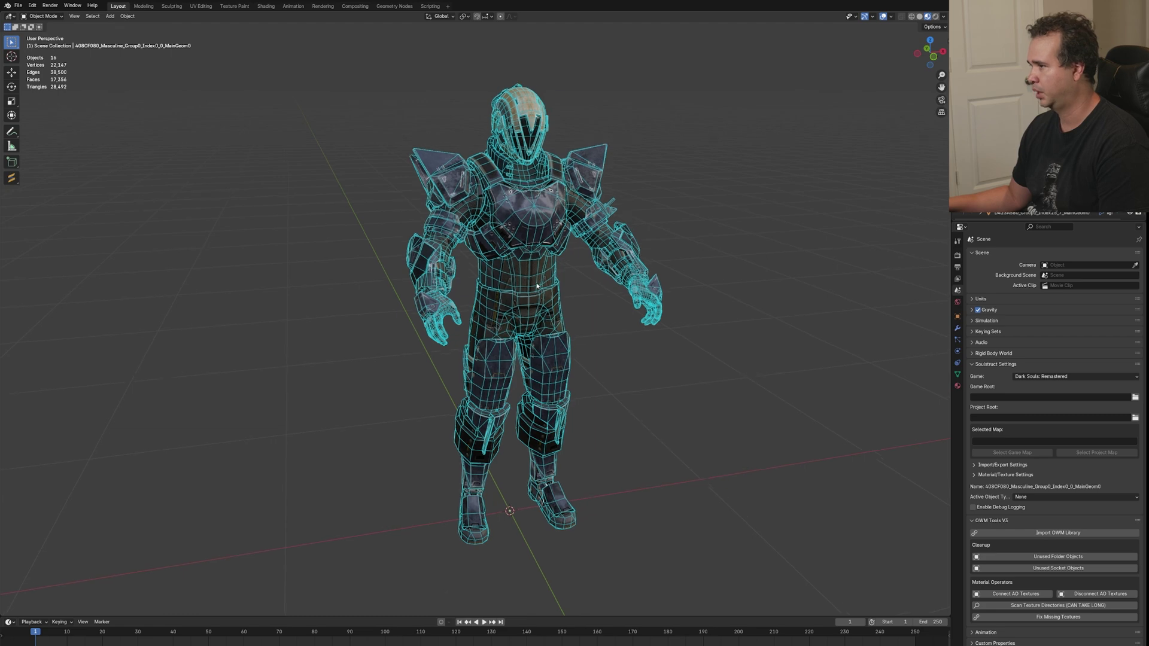
{"action": "middle_click_drag", "start_coordinate": [518, 206], "coordinate": [487, 315], "text": "shift"}
{"action": "scroll", "coordinate": [488, 315], "scroll_direction": "up", "scroll_amount": 2}
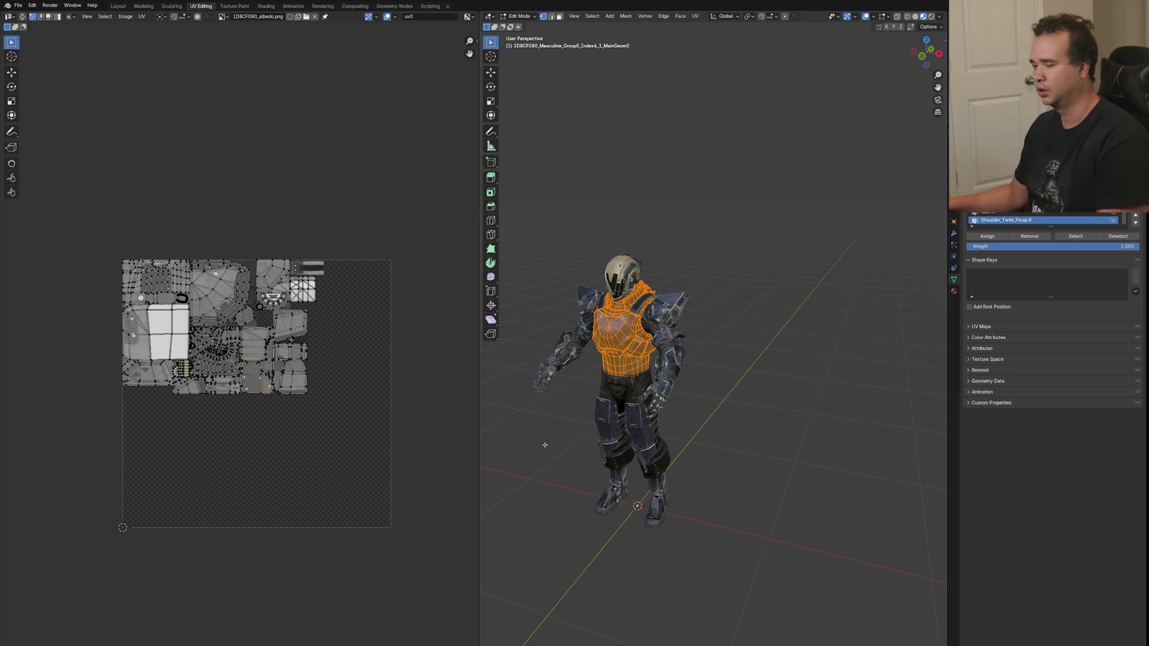
Examine how the torso armor's UV islands fill the texture sheet, comparing them with the selected torso on the model.
{"action": "scroll", "coordinate": [315, 328], "scroll_direction": "up", "scroll_amount": 4}
{"action": "scroll", "coordinate": [300, 383], "scroll_direction": "down", "scroll_amount": 6}
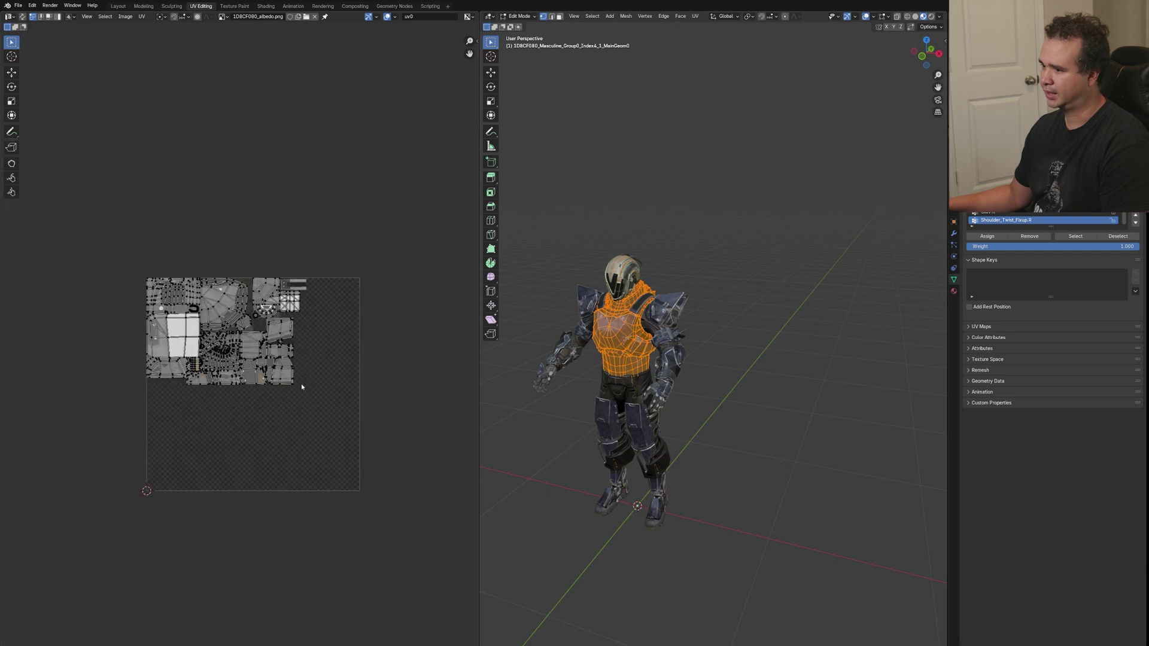
{"action": "scroll", "coordinate": [311, 377], "scroll_direction": "up", "scroll_amount": 3}
{"action": "scroll", "coordinate": [326, 367], "scroll_direction": "down", "scroll_amount": 4}
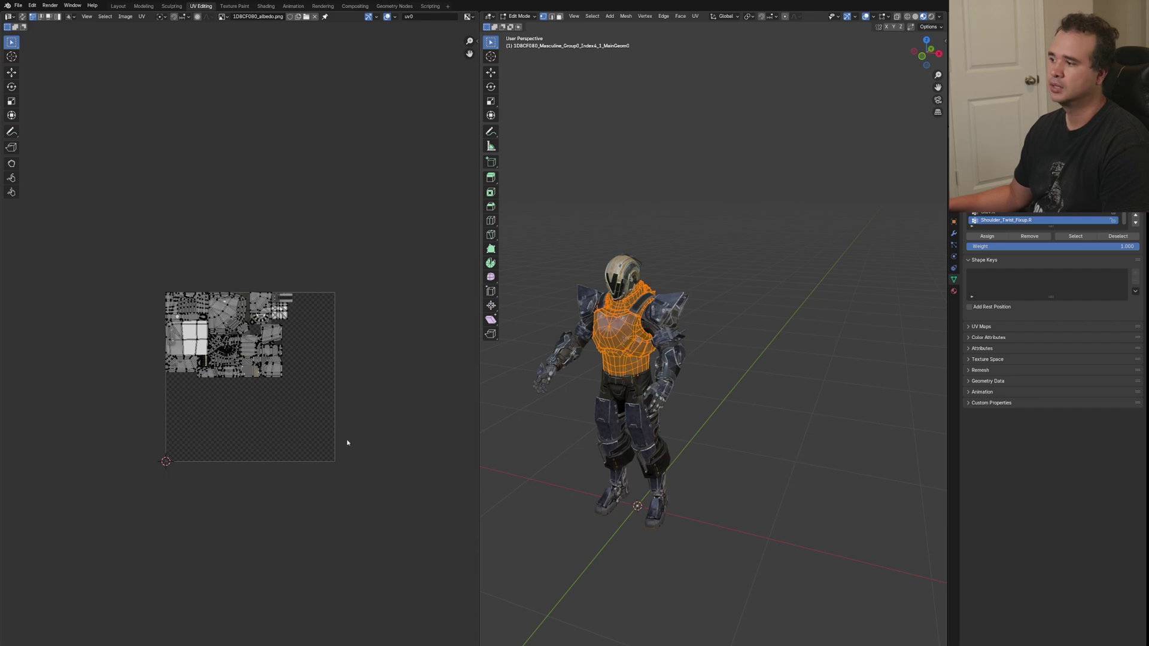
{"action": "scroll", "coordinate": [615, 323], "scroll_direction": "up", "scroll_amount": 5}
{"action": "middle_click_drag", "start_coordinate": [606, 293], "coordinate": [636, 287]}
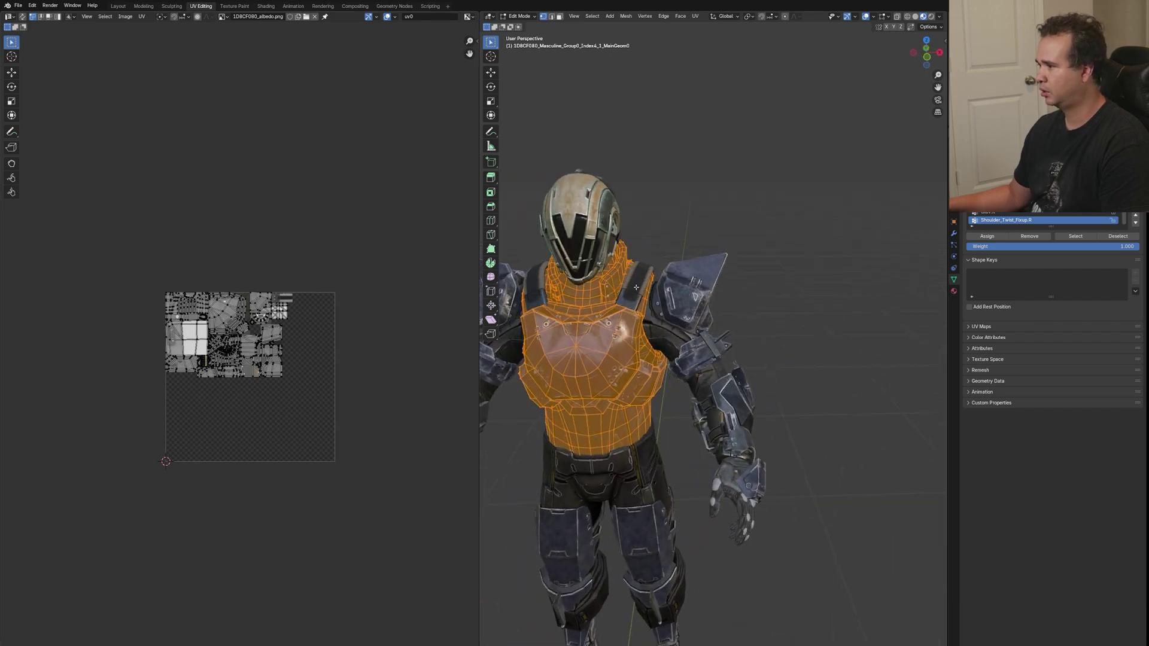
{"action": "scroll", "coordinate": [248, 361], "scroll_direction": "up", "scroll_amount": 3}
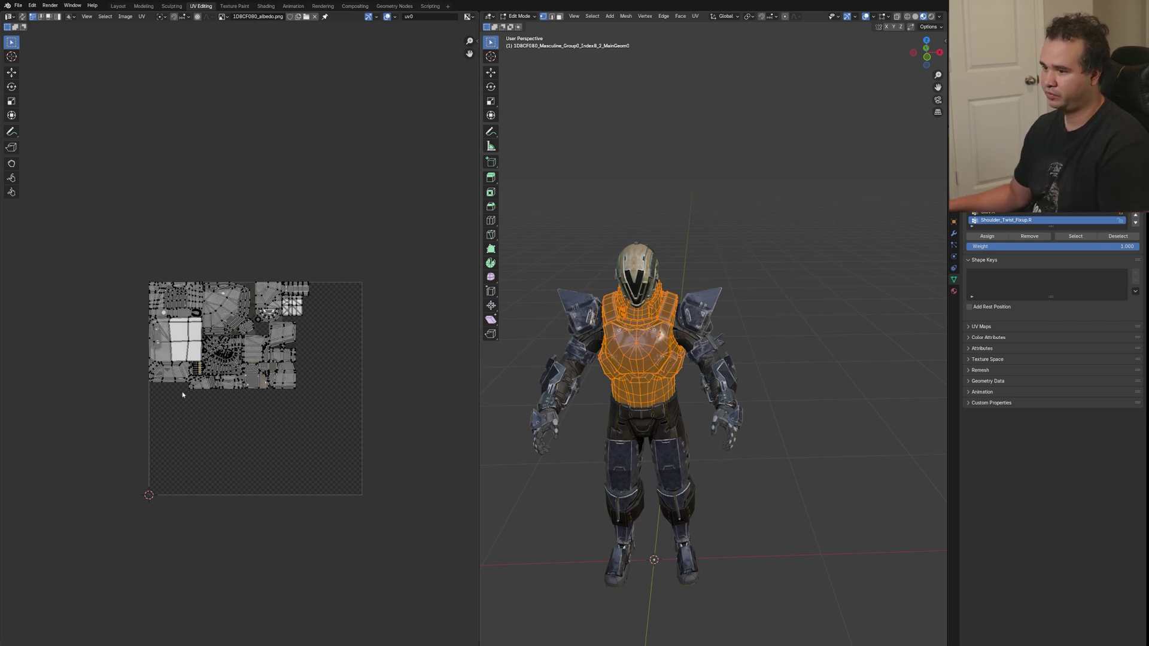
{"action": "middle_click_drag", "start_coordinate": [609, 503], "coordinate": [514, 505]}
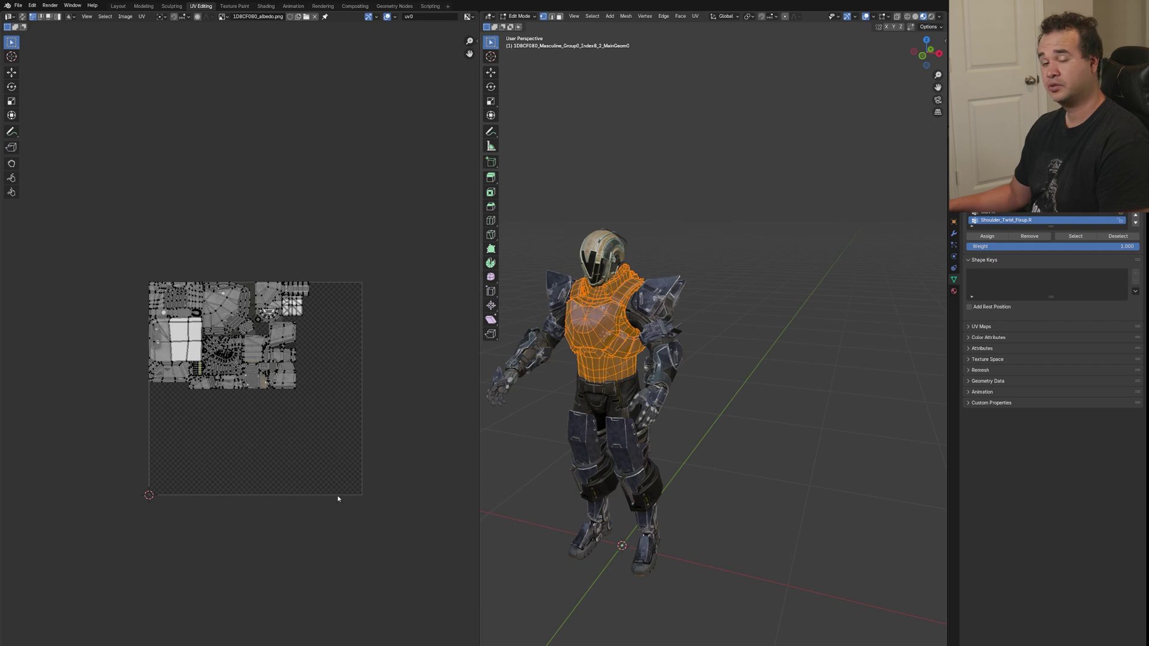
{"action": "middle_click_drag", "start_coordinate": [240, 422], "coordinate": [259, 415]}
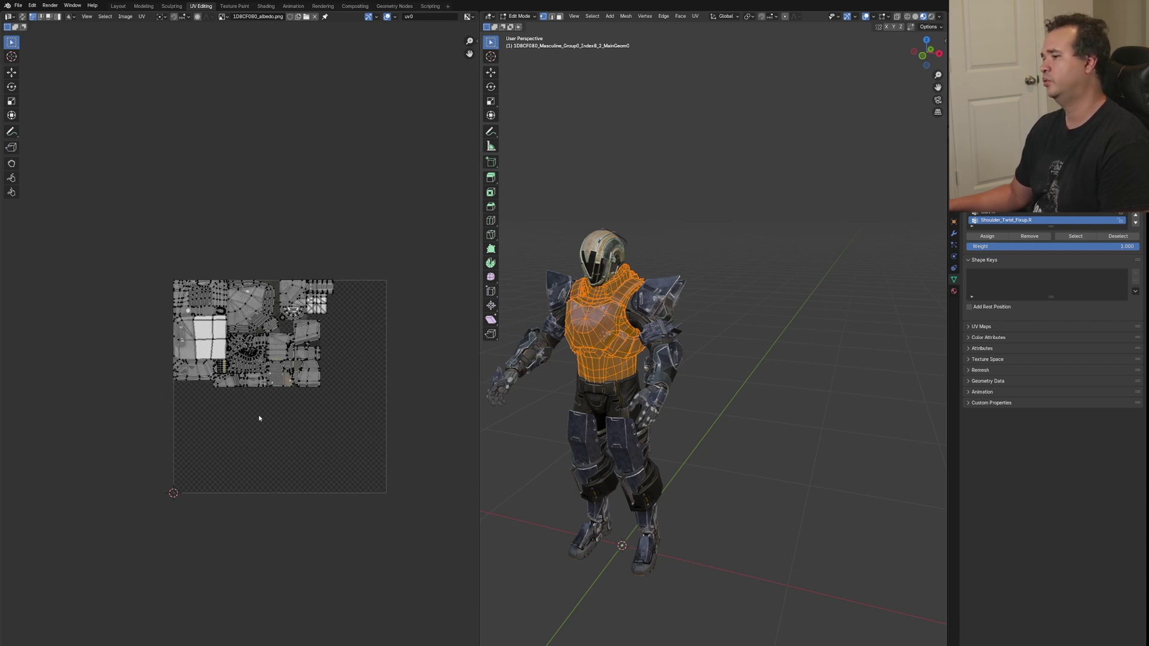
{"action": "scroll", "coordinate": [258, 415], "scroll_direction": "up", "scroll_amount": 3}
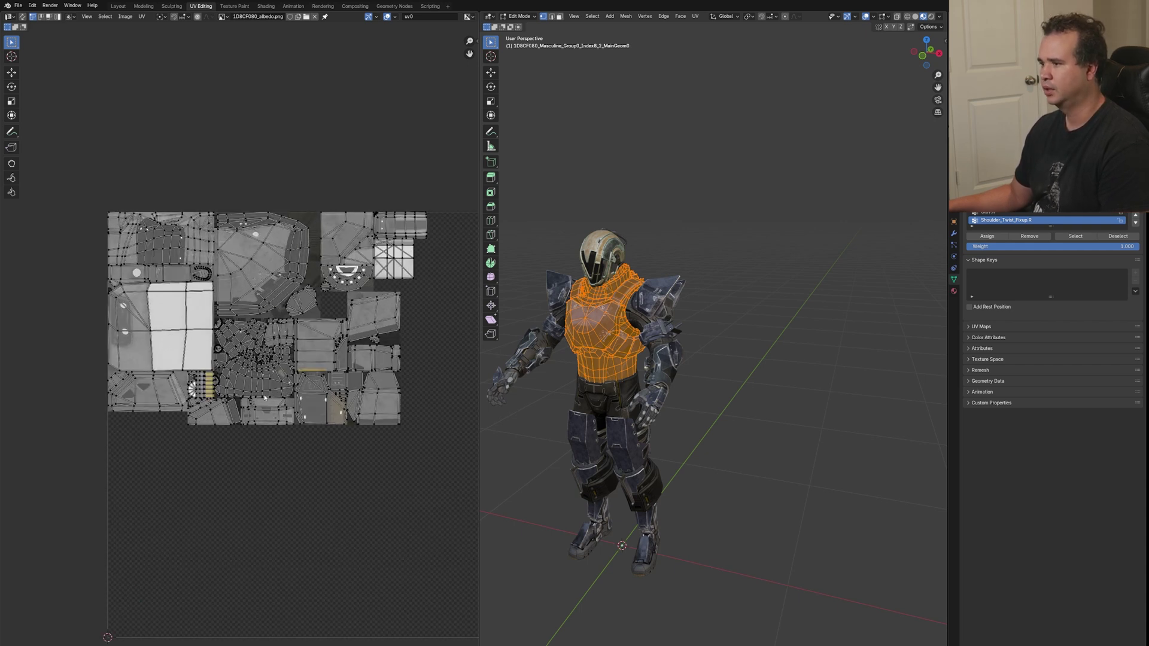
{"action": "scroll", "coordinate": [259, 397], "scroll_direction": "down", "scroll_amount": 3}
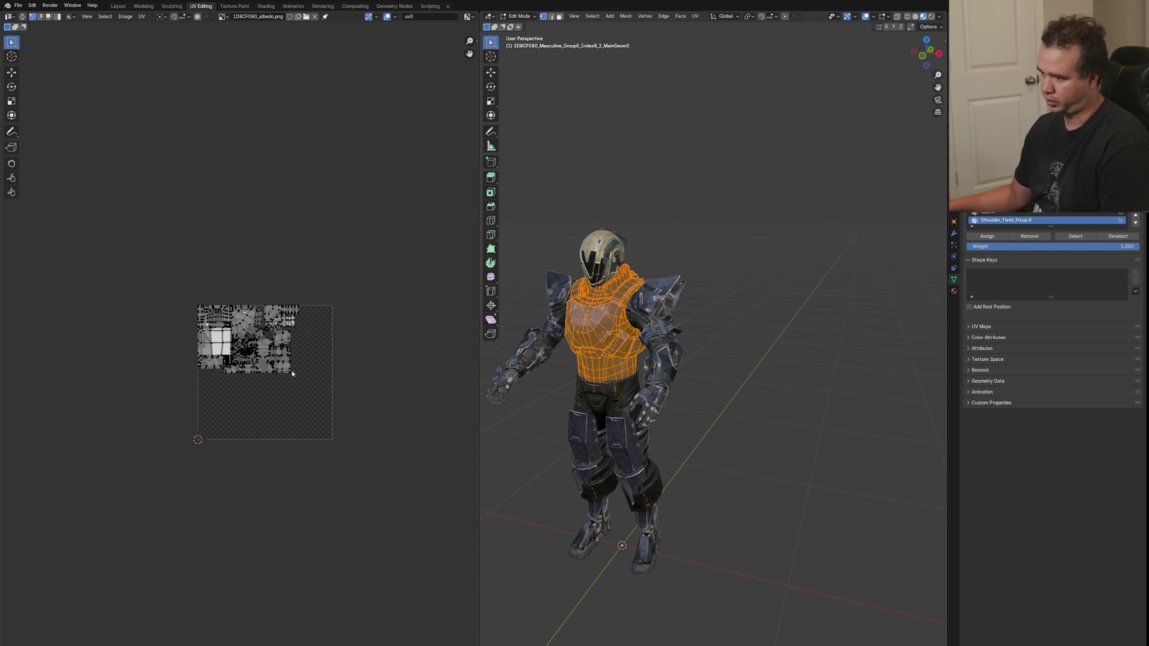
{"action": "scroll", "coordinate": [525, 53], "scroll_direction": "up", "scroll_amount": 1}
Switch from the torso to the legs mesh in Edit Mode and review where its UVs sit on the texture sheet.
{"action": "left_click", "coordinate": [519, 16]}
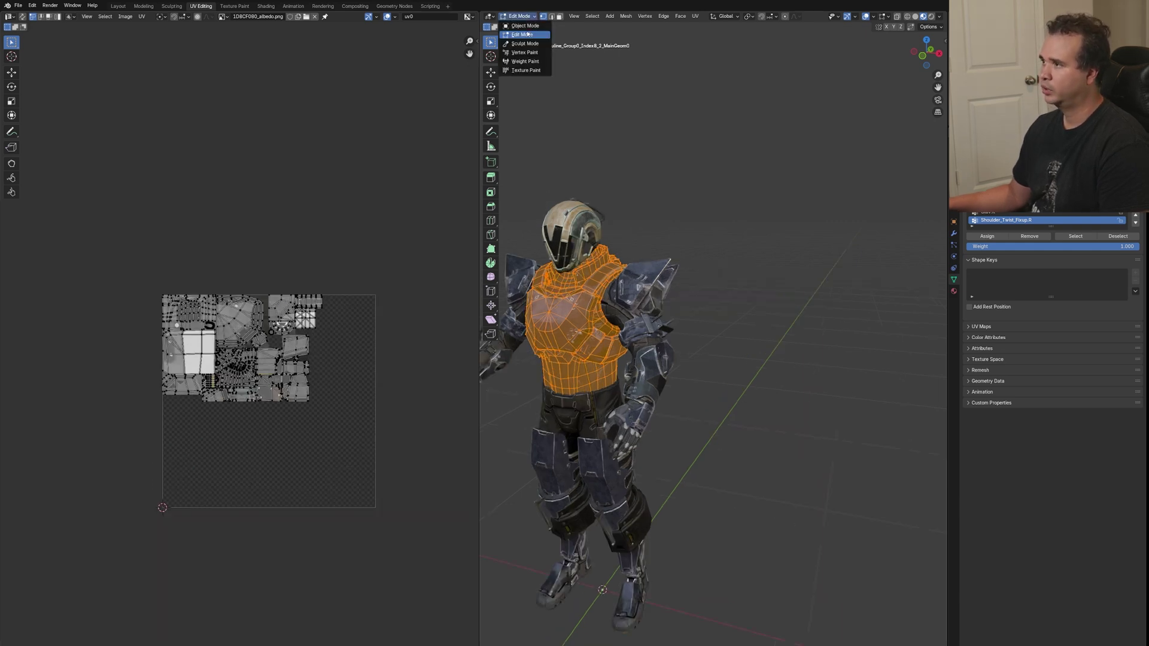
{"action": "left_click", "coordinate": [525, 25]}
{"action": "left_click", "coordinate": [583, 417]}
{"action": "key", "text": "Tab"}
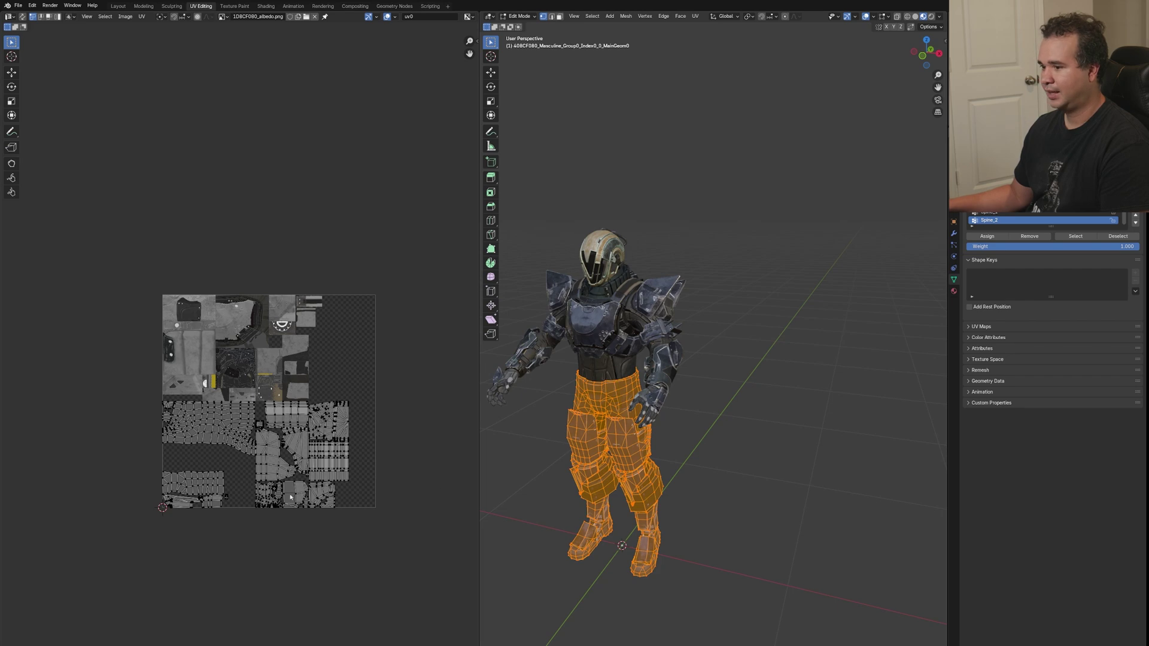
{"action": "scroll", "coordinate": [291, 497], "scroll_direction": "up", "scroll_amount": 2}
{"action": "scroll", "coordinate": [282, 529], "scroll_direction": "down", "scroll_amount": 2}
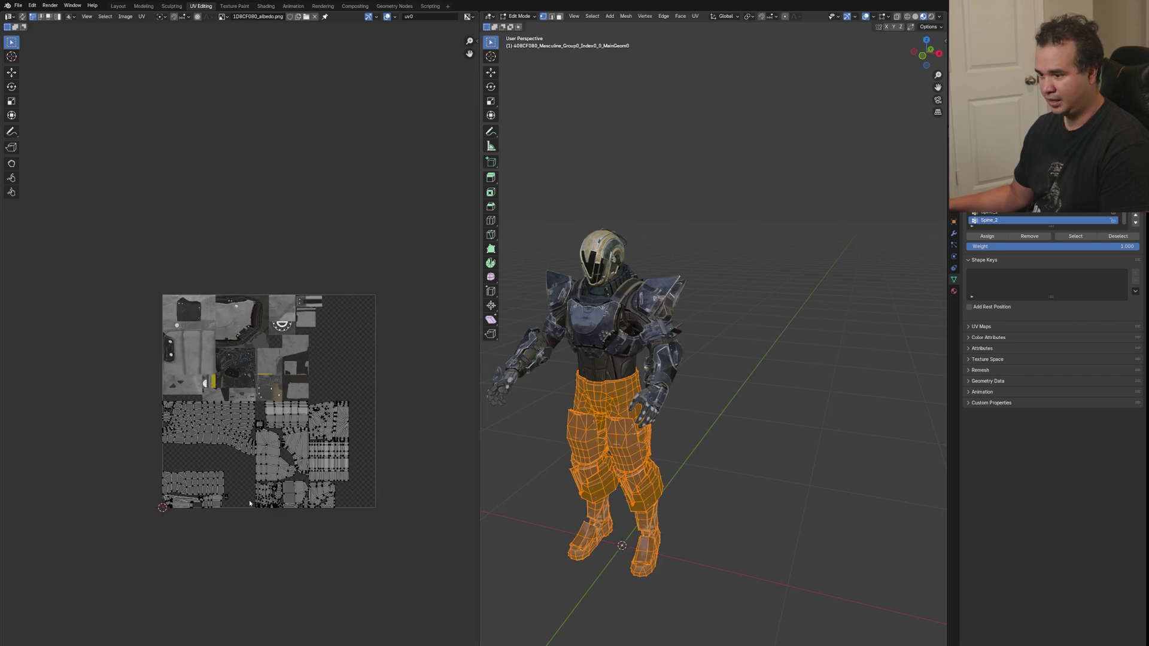
{"action": "middle_click_drag", "start_coordinate": [583, 489], "coordinate": [619, 483]}
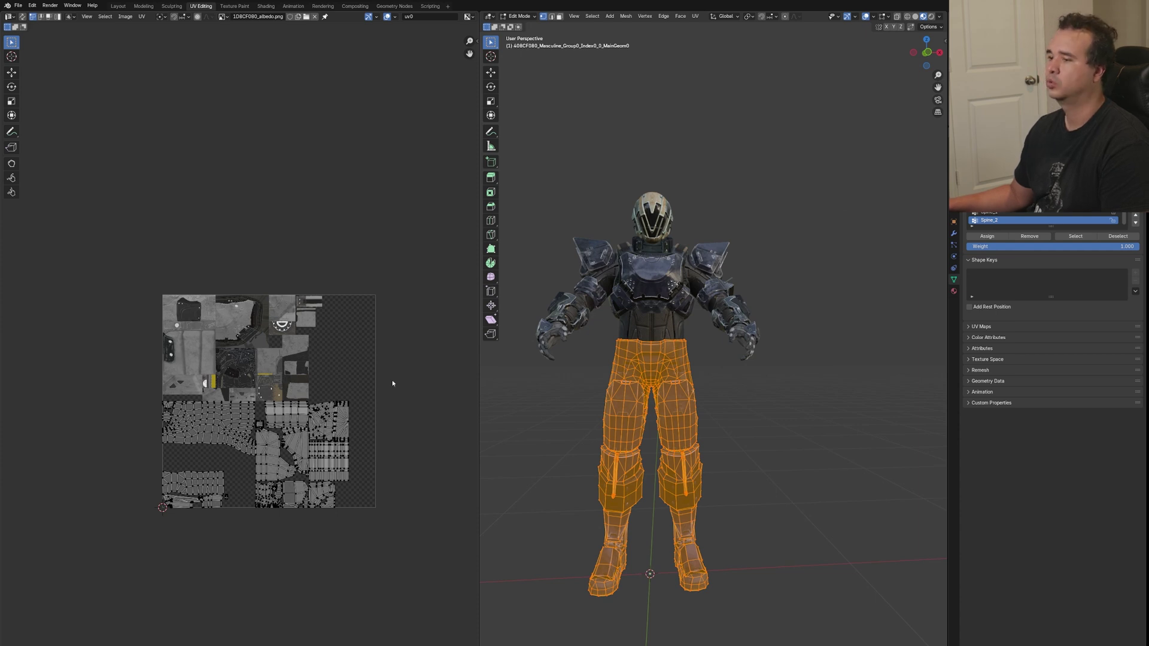
{"action": "mouse_move", "coordinate": [717, 429]}
{"action": "middle_mouse_down"}
{"action": "mouse_move", "coordinate": [688, 427]}
{"action": "mouse_move", "coordinate": [716, 429]}
{"action": "middle_mouse_up"}
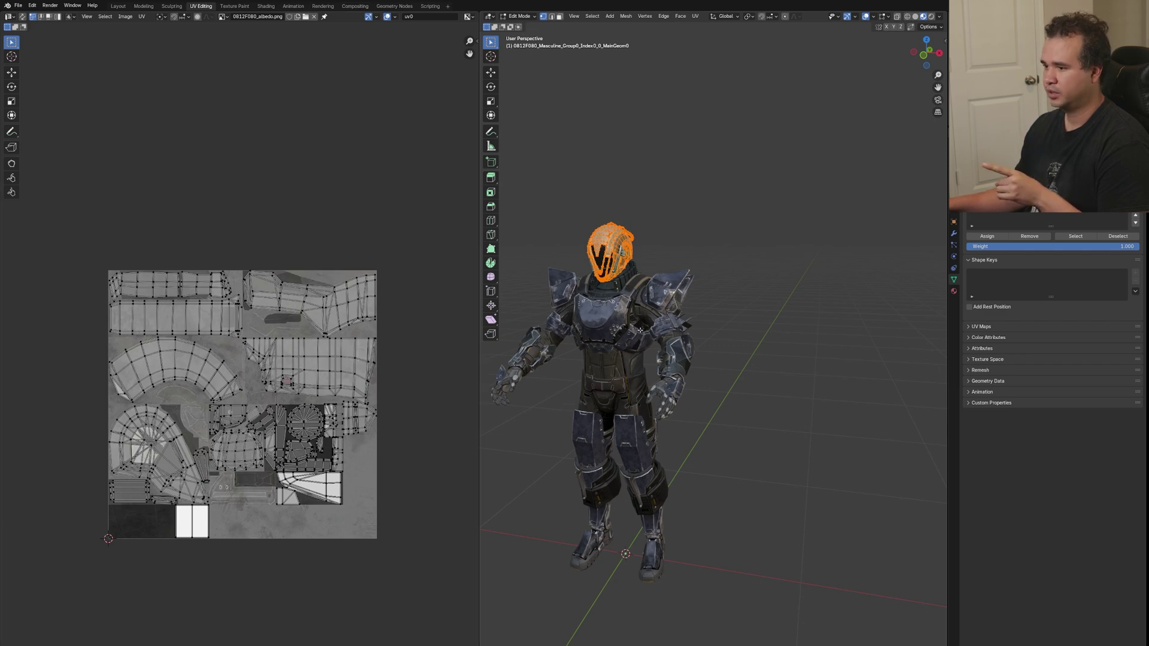
Examine the helmet shell's UV layout over its albedo texture and compare it with the helmet on the model.
{"action": "scroll", "coordinate": [290, 449], "scroll_direction": "up", "scroll_amount": 1}
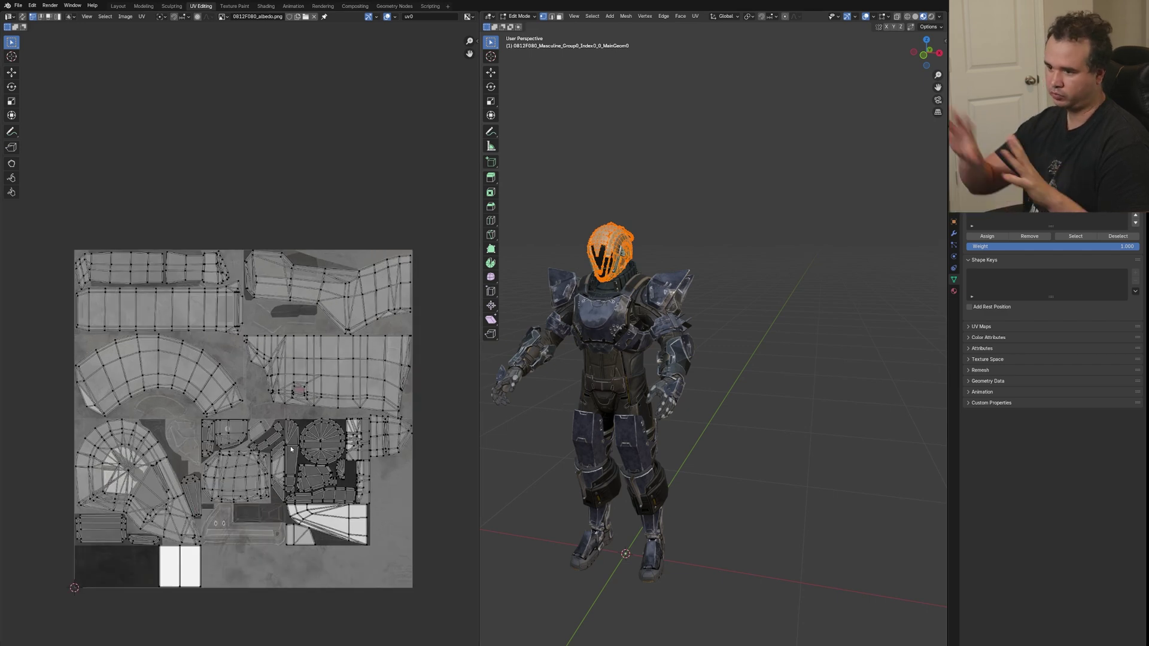
{"action": "scroll", "coordinate": [291, 449], "scroll_direction": "up", "scroll_amount": 2}
{"action": "scroll", "coordinate": [291, 449], "scroll_direction": "down", "scroll_amount": 3}
{"action": "scroll", "coordinate": [290, 448], "scroll_direction": "up", "scroll_amount": 2}
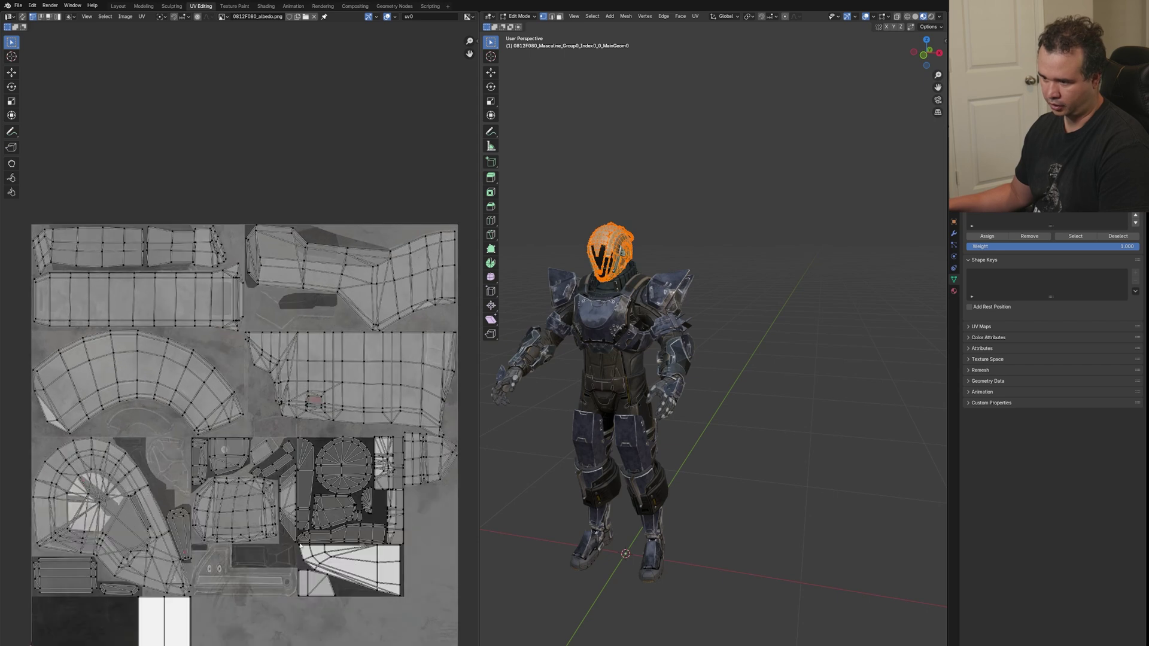
{"action": "middle_click_drag", "start_coordinate": [329, 547], "coordinate": [314, 506]}
{"action": "middle_click_drag", "start_coordinate": [551, 179], "coordinate": [589, 178]}
{"action": "scroll", "coordinate": [591, 156], "scroll_direction": "up", "scroll_amount": 5}
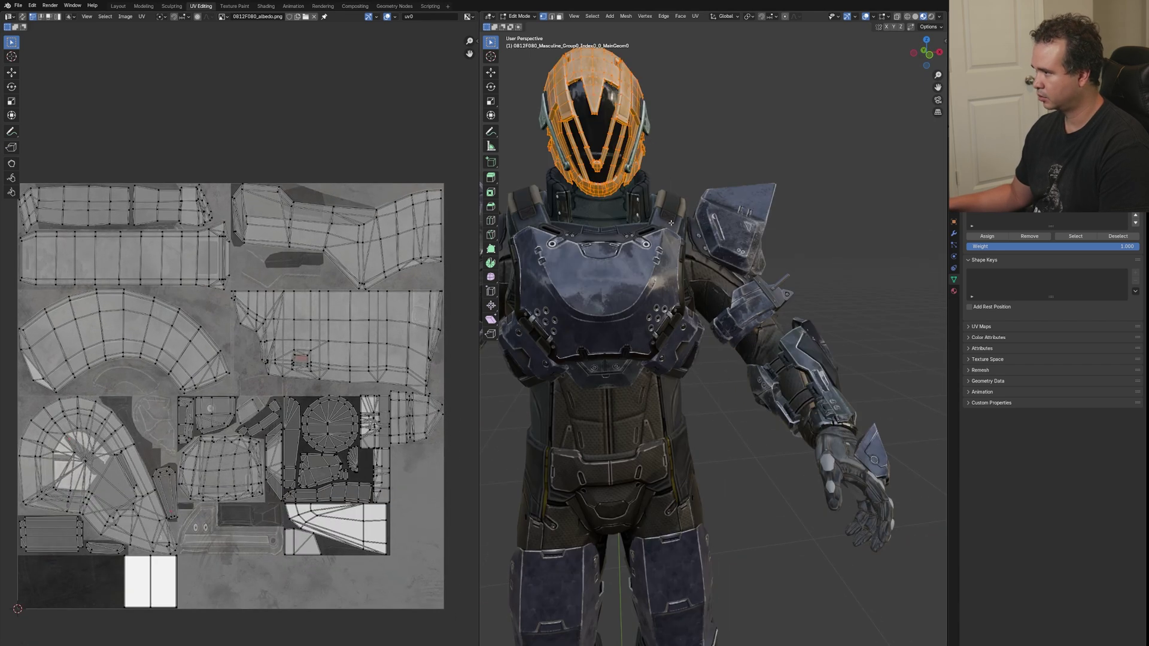
{"action": "middle_click_drag", "start_coordinate": [591, 130], "coordinate": [673, 313], "text": "shift"}
{"action": "scroll", "coordinate": [673, 312], "scroll_direction": "up", "scroll_amount": 2}
Return to Object Mode and select all the mesh pieces that make up the helmet.
{"action": "left_click", "coordinate": [519, 16]}
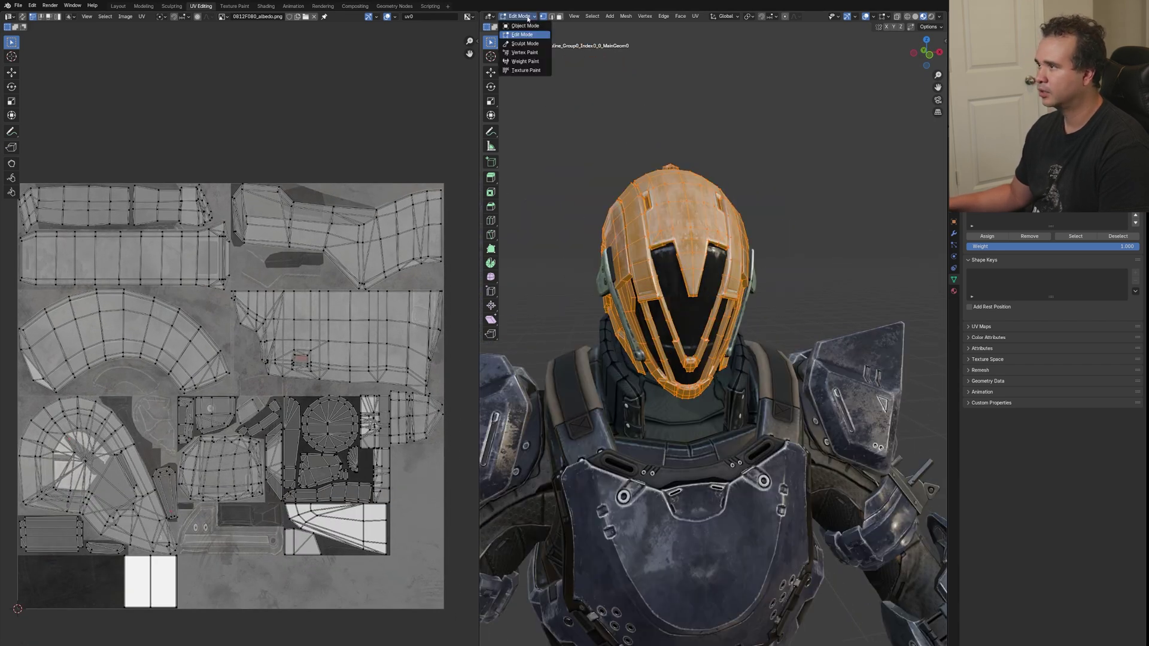
{"action": "left_click", "coordinate": [522, 27]}
{"action": "left_click", "coordinate": [606, 271]}
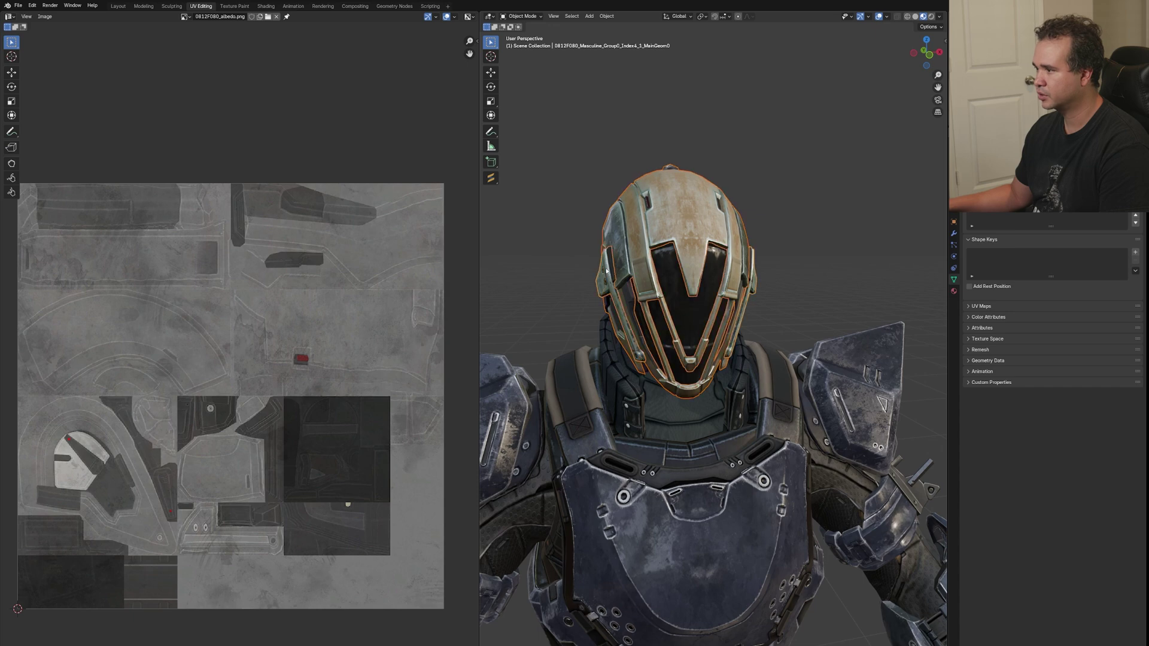
{"action": "middle_click_drag", "start_coordinate": [667, 294], "coordinate": [634, 281]}
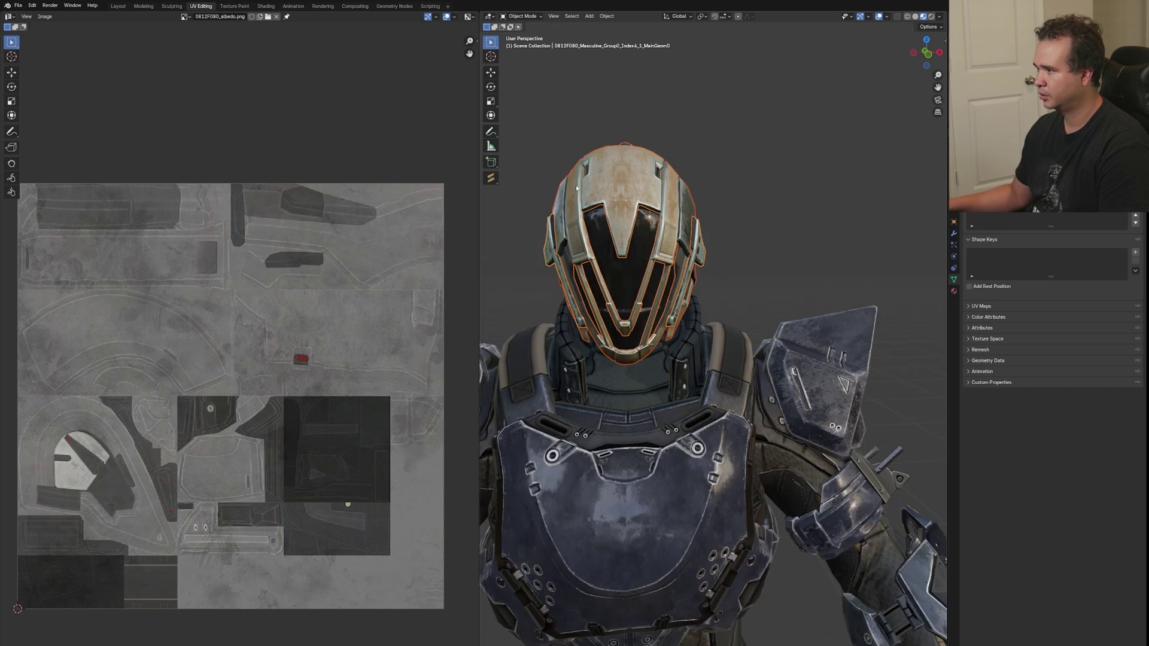
{"action": "left_click_drag", "start_coordinate": [534, 112], "coordinate": [711, 272]}
Enter Edit Mode on the helmet pieces, select all their geometry and review the combined UV layout.
{"action": "left_click", "coordinate": [523, 16]}
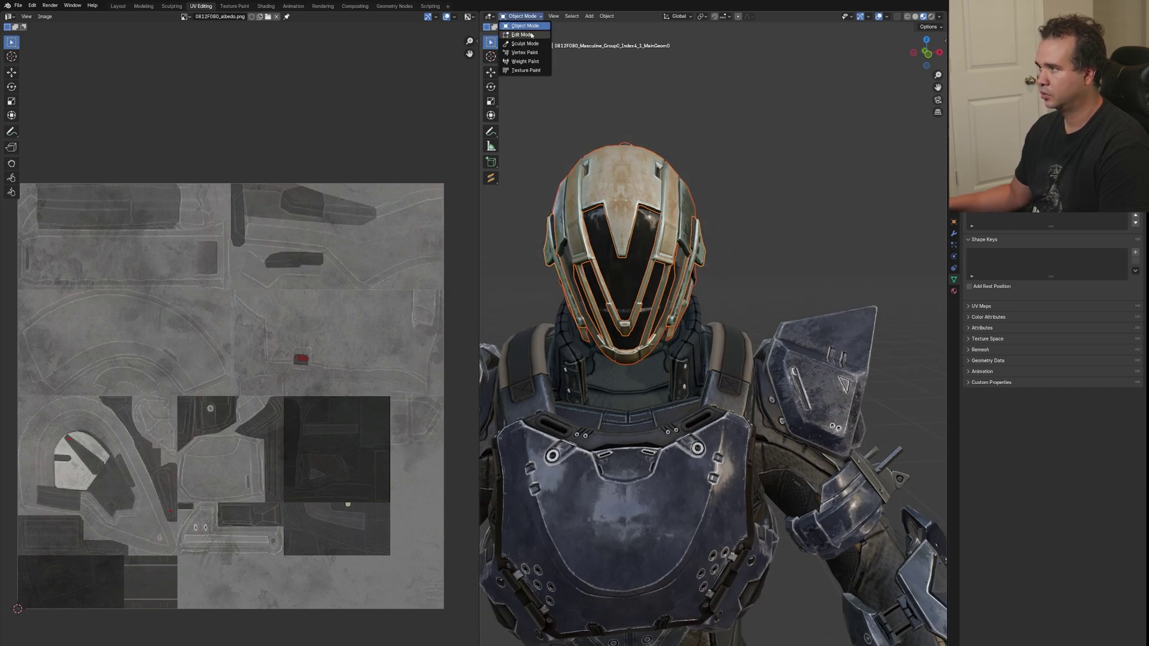
{"action": "left_click", "coordinate": [522, 35]}
{"action": "key", "text": "a"}
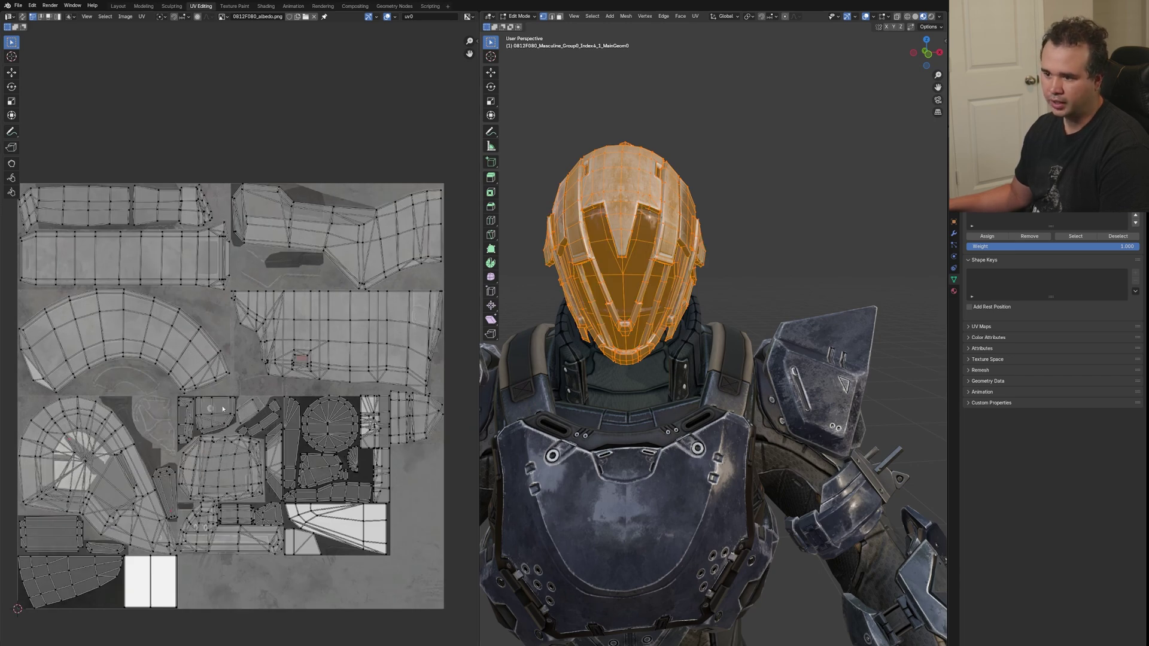
{"action": "mouse_move", "coordinate": [222, 409]}
{"action": "middle_mouse_down"}
{"action": "mouse_move", "coordinate": [246, 359]}
{"action": "mouse_move", "coordinate": [229, 399]}
{"action": "middle_mouse_up"}
{"action": "scroll", "coordinate": [275, 361], "scroll_direction": "down", "scroll_amount": 2}
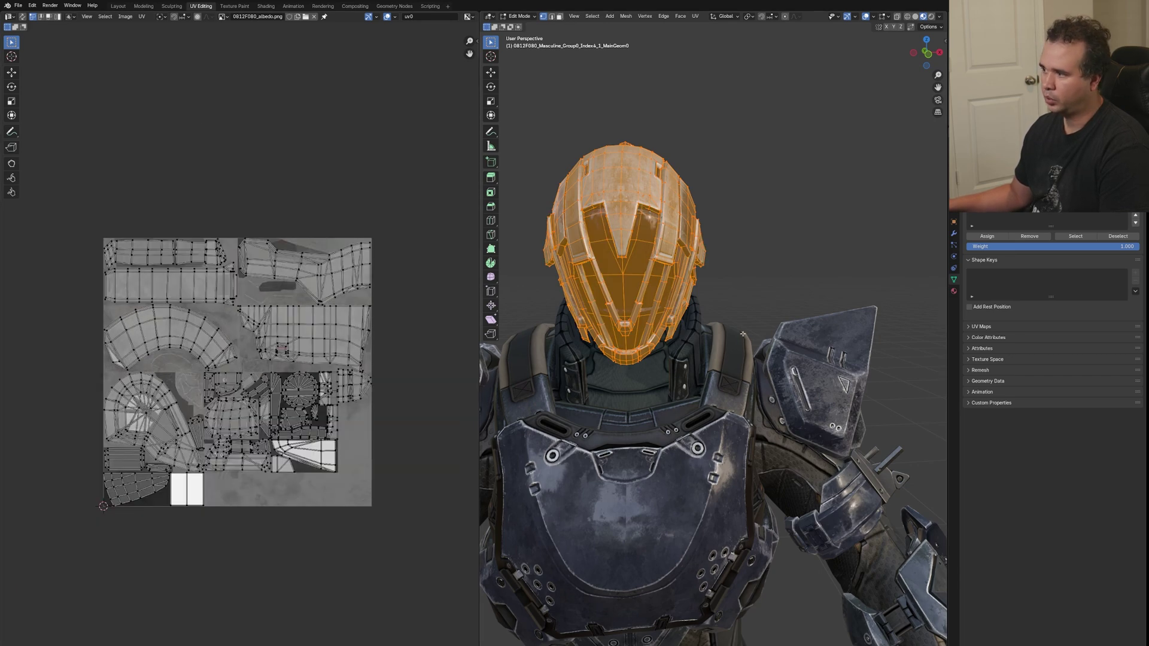
{"action": "middle_click_drag", "start_coordinate": [743, 334], "coordinate": [739, 284]}
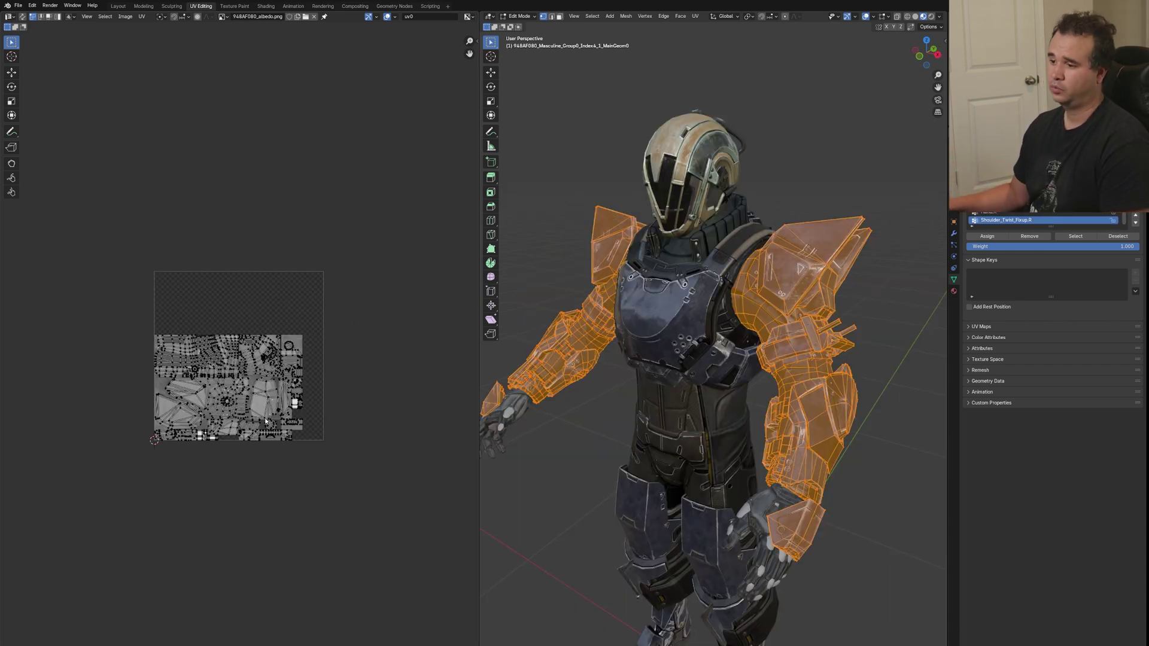
Examine the UV layout of the arm and shoulder armor and compare it with the selected pieces on the model.
{"action": "scroll", "coordinate": [266, 421], "scroll_direction": "up", "scroll_amount": 2}
{"action": "middle_click_drag", "start_coordinate": [708, 331], "coordinate": [785, 317]}
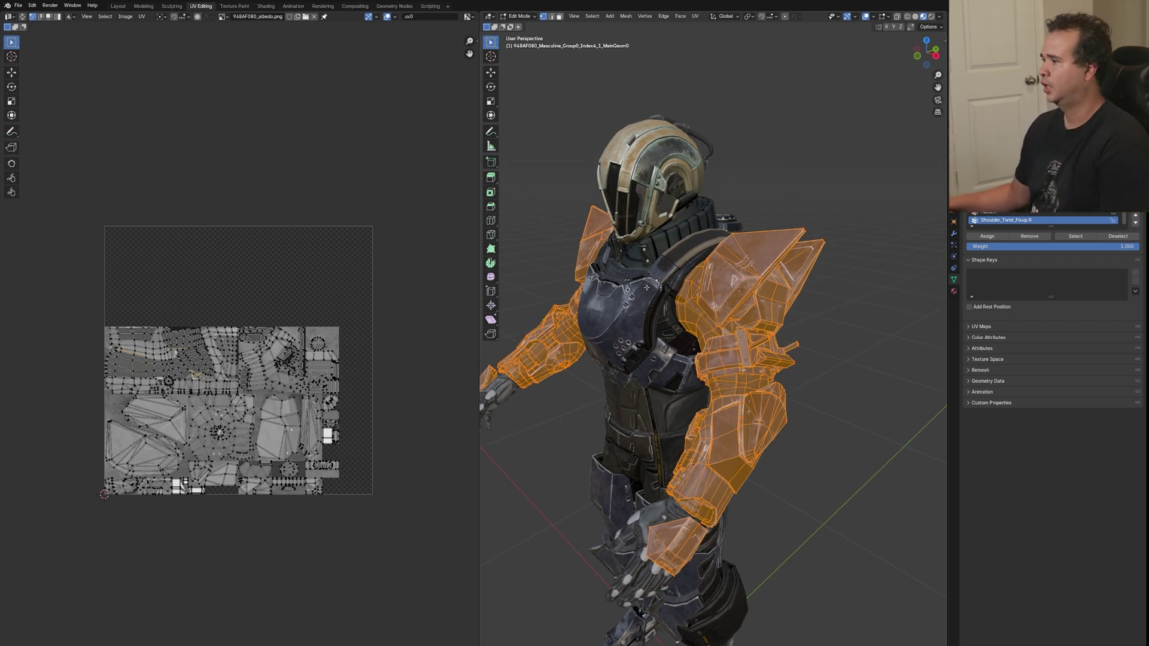
{"action": "scroll", "coordinate": [240, 474], "scroll_direction": "up", "scroll_amount": 3}
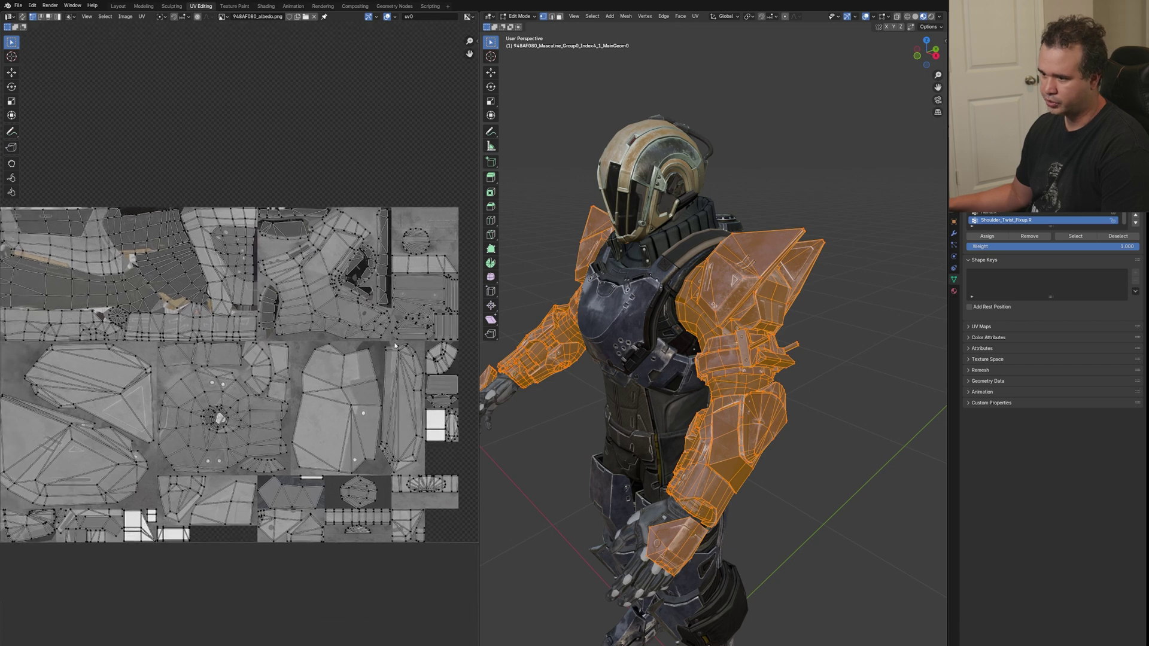
{"action": "scroll", "coordinate": [109, 421], "scroll_direction": "down", "scroll_amount": 1}
{"action": "scroll", "coordinate": [109, 420], "scroll_direction": "up", "scroll_amount": 2}
{"action": "scroll", "coordinate": [227, 326], "scroll_direction": "down", "scroll_amount": 8}
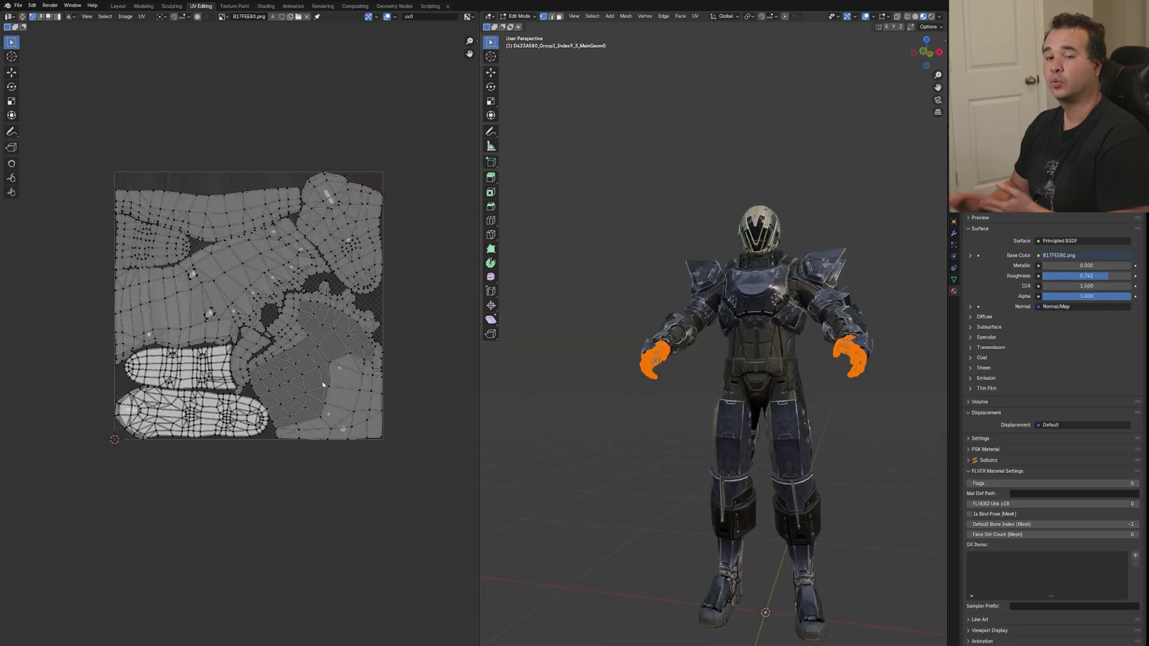
Examine the selected glove meshes on the character's hands alongside their UV islands and the surrounding arm armor.
{"action": "middle_click_drag", "start_coordinate": [604, 419], "coordinate": [653, 433]}
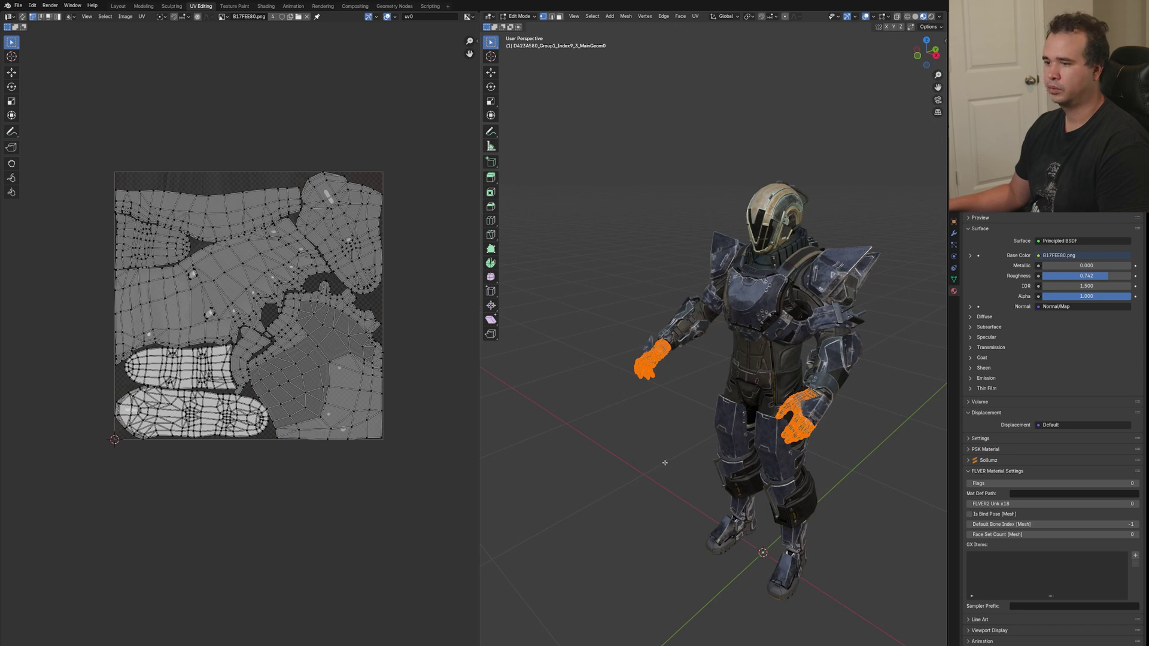
{"action": "middle_click_drag", "start_coordinate": [667, 460], "coordinate": [664, 426]}
{"action": "scroll", "coordinate": [663, 389], "scroll_direction": "up", "scroll_amount": 6}
{"action": "middle_click_drag", "start_coordinate": [572, 385], "coordinate": [599, 375]}
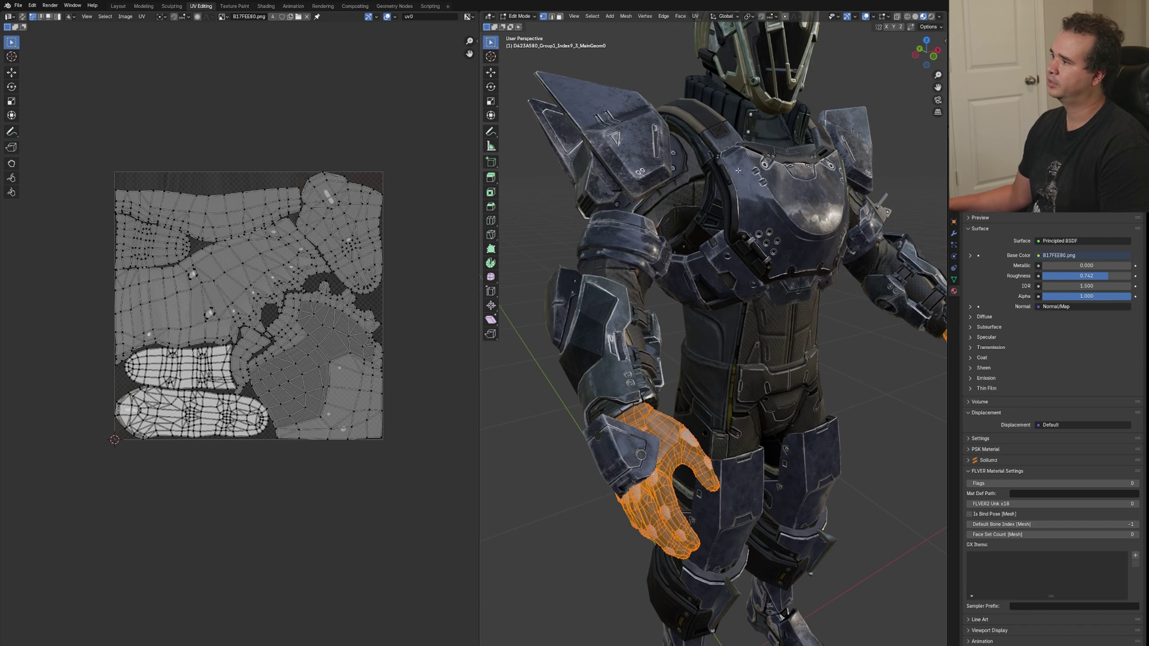
{"action": "middle_click_drag", "start_coordinate": [667, 447], "coordinate": [646, 349]}
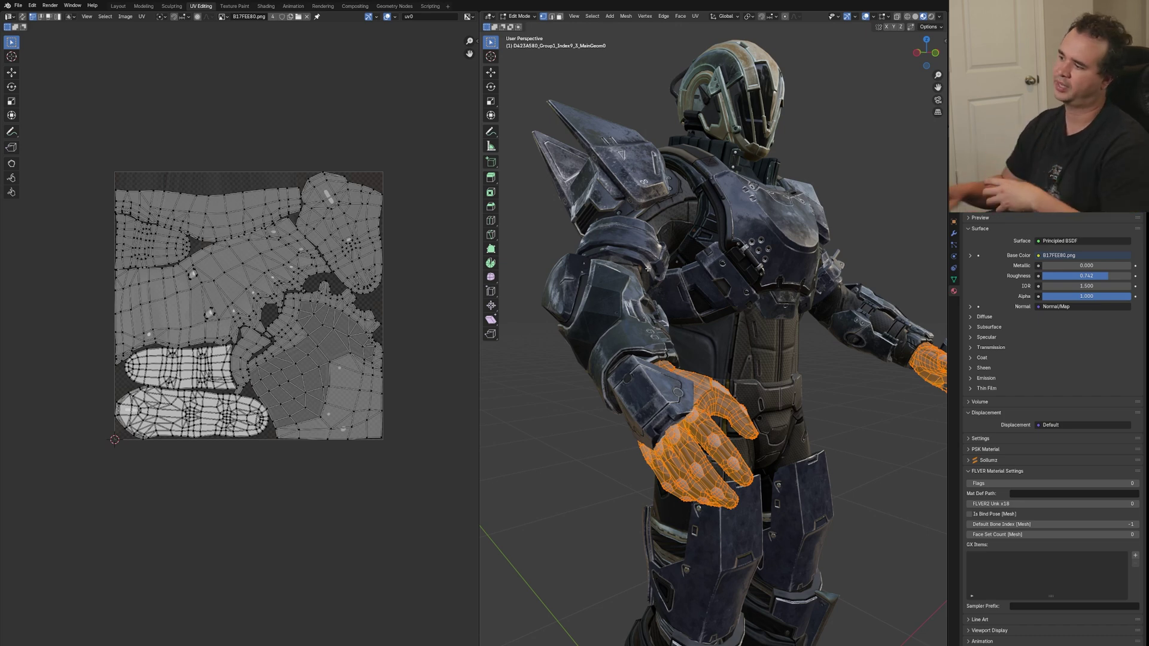
{"action": "scroll", "coordinate": [767, 369], "scroll_direction": "down", "scroll_amount": 3}
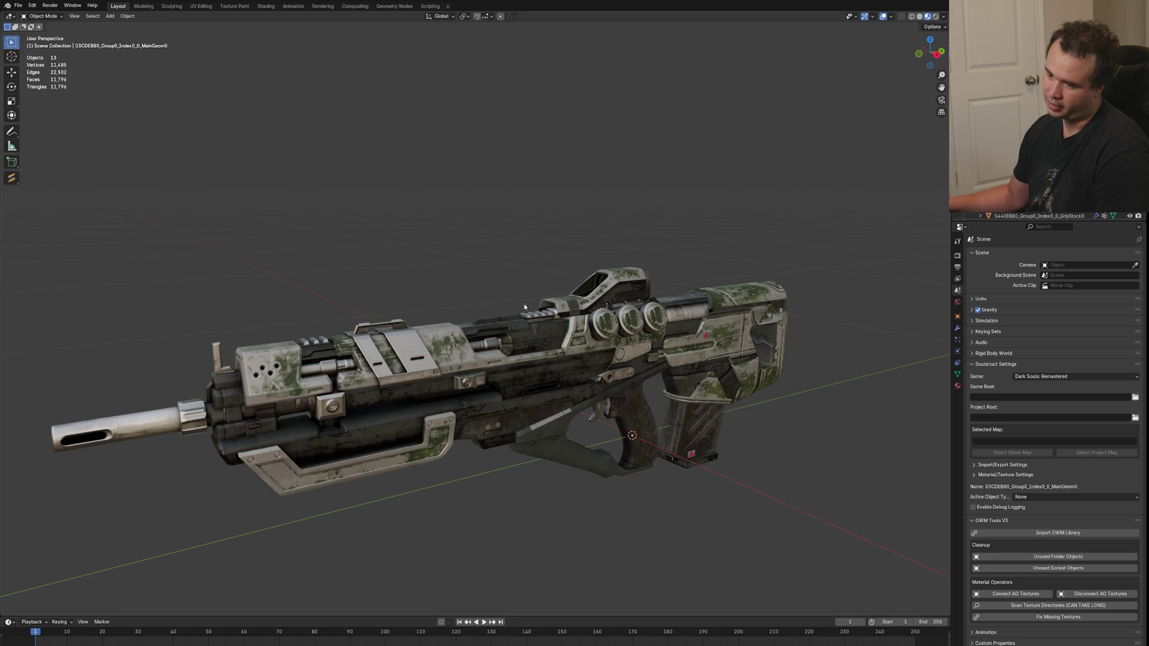
Turn on the wireframe overlay for the camouflaged rifle model.
{"action": "middle_click_drag", "start_coordinate": [444, 268], "coordinate": [783, 335]}
{"action": "left_click", "coordinate": [891, 16]}
{"action": "left_click", "coordinate": [839, 164]}
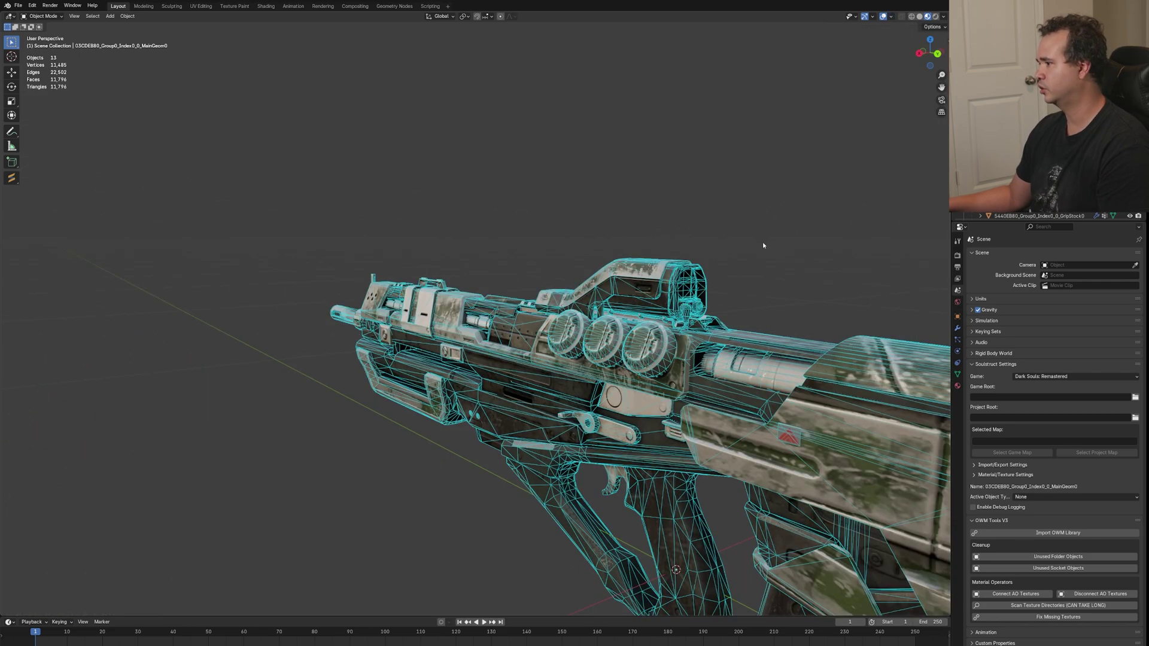
Inspect the wireframe topology of the rifle's stock, from its side panels to the rounded butt end.
{"action": "middle_click_drag", "start_coordinate": [762, 242], "coordinate": [690, 271]}
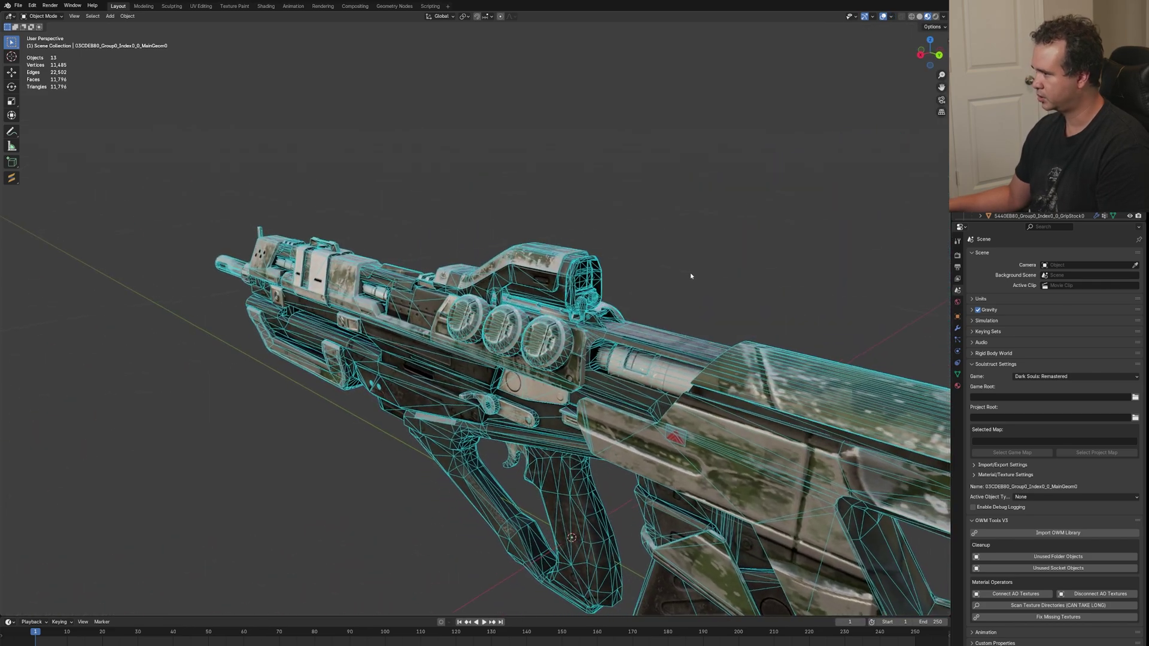
{"action": "scroll", "coordinate": [691, 271], "scroll_direction": "up", "scroll_amount": 6}
{"action": "scroll", "coordinate": [595, 341], "scroll_direction": "down", "scroll_amount": 6}
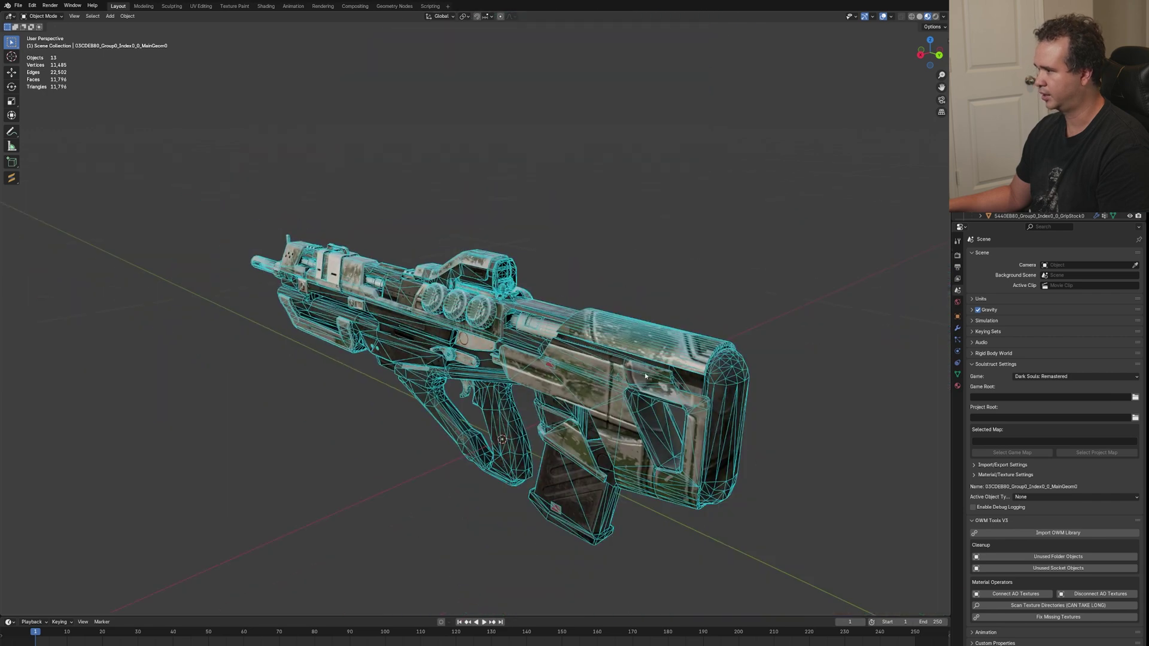
{"action": "middle_click_drag", "start_coordinate": [596, 341], "coordinate": [565, 292]}
{"action": "scroll", "coordinate": [564, 292], "scroll_direction": "up", "scroll_amount": 5}
{"action": "middle_click_drag", "start_coordinate": [611, 132], "coordinate": [528, 344]}
{"action": "scroll", "coordinate": [539, 371], "scroll_direction": "up", "scroll_amount": 3}
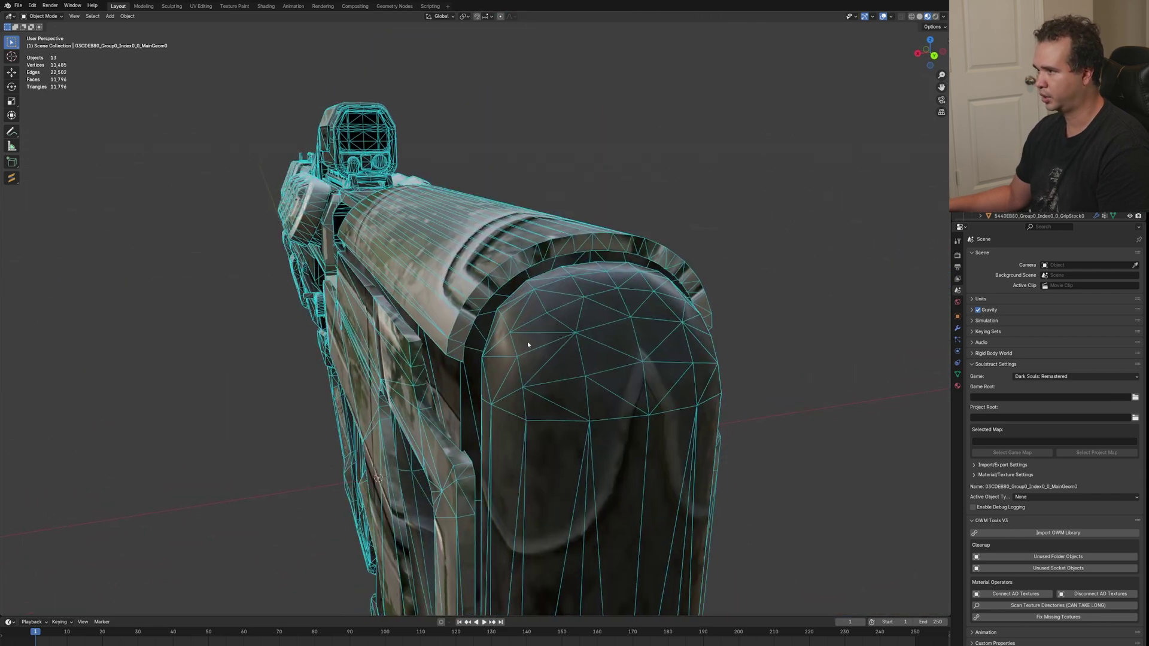
Inspect the wireframe topology of the rifle's sight, round side dials, trigger guard, grip and magazine.
{"action": "middle_click_drag", "start_coordinate": [619, 242], "coordinate": [493, 212]}
{"action": "scroll", "coordinate": [490, 210], "scroll_direction": "up", "scroll_amount": 4}
{"action": "scroll", "coordinate": [490, 209], "scroll_direction": "down", "scroll_amount": 2}
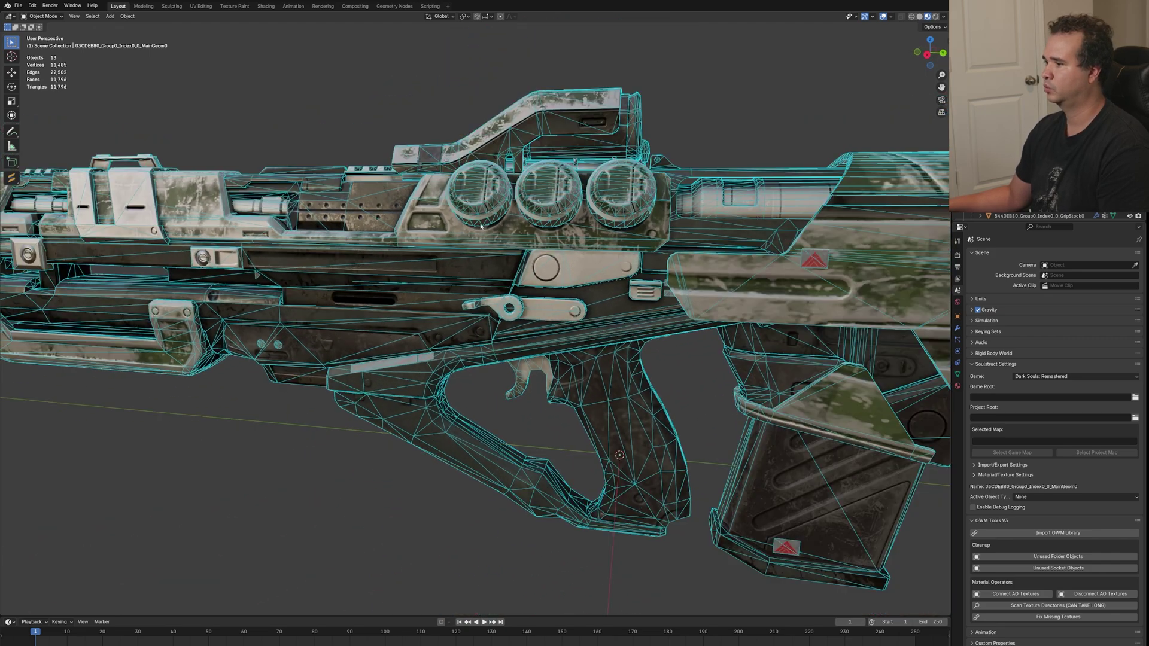
{"action": "middle_click_drag", "start_coordinate": [441, 348], "coordinate": [542, 359]}
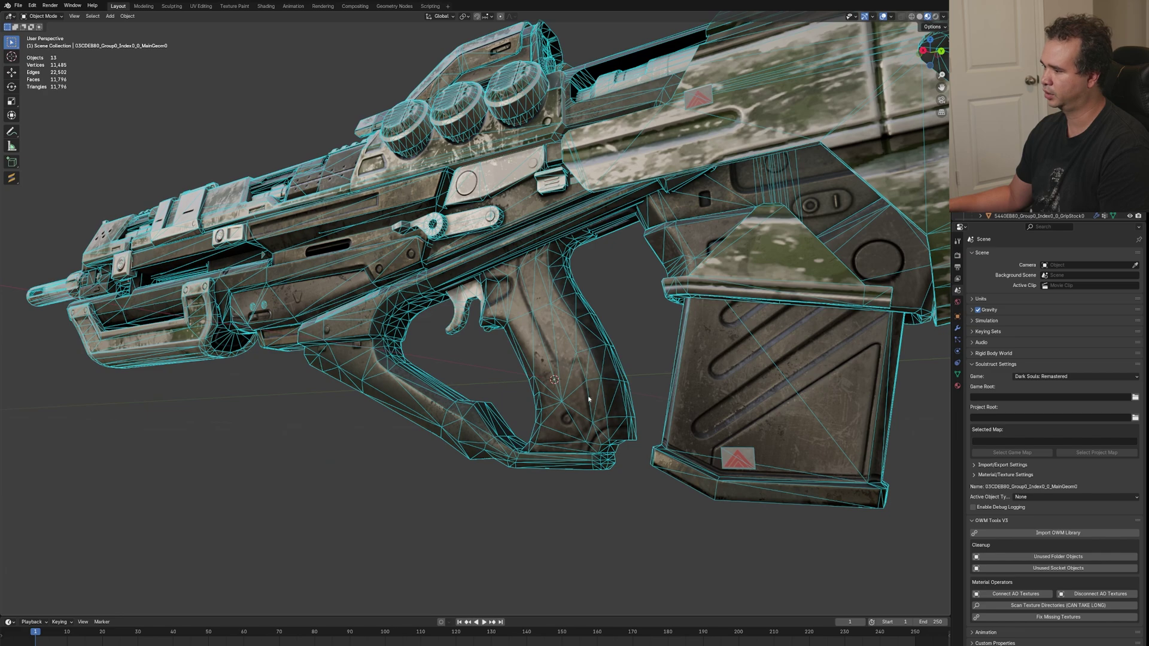
{"action": "middle_click_drag", "start_coordinate": [537, 412], "coordinate": [444, 361]}
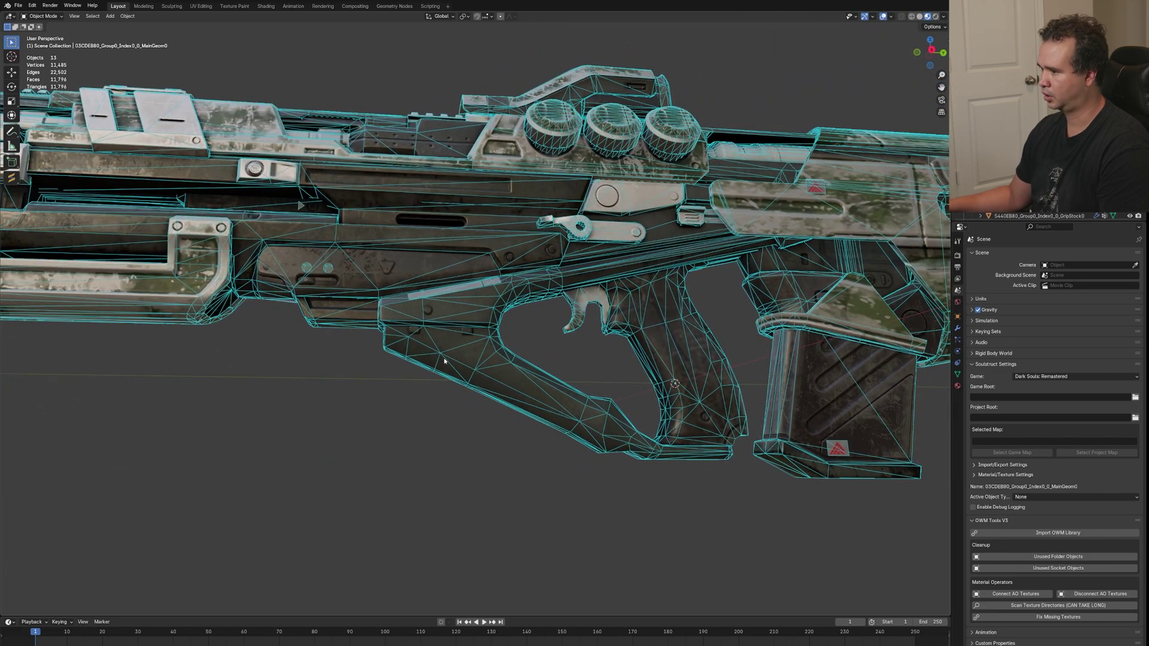
{"action": "middle_click_drag", "start_coordinate": [379, 327], "coordinate": [419, 347]}
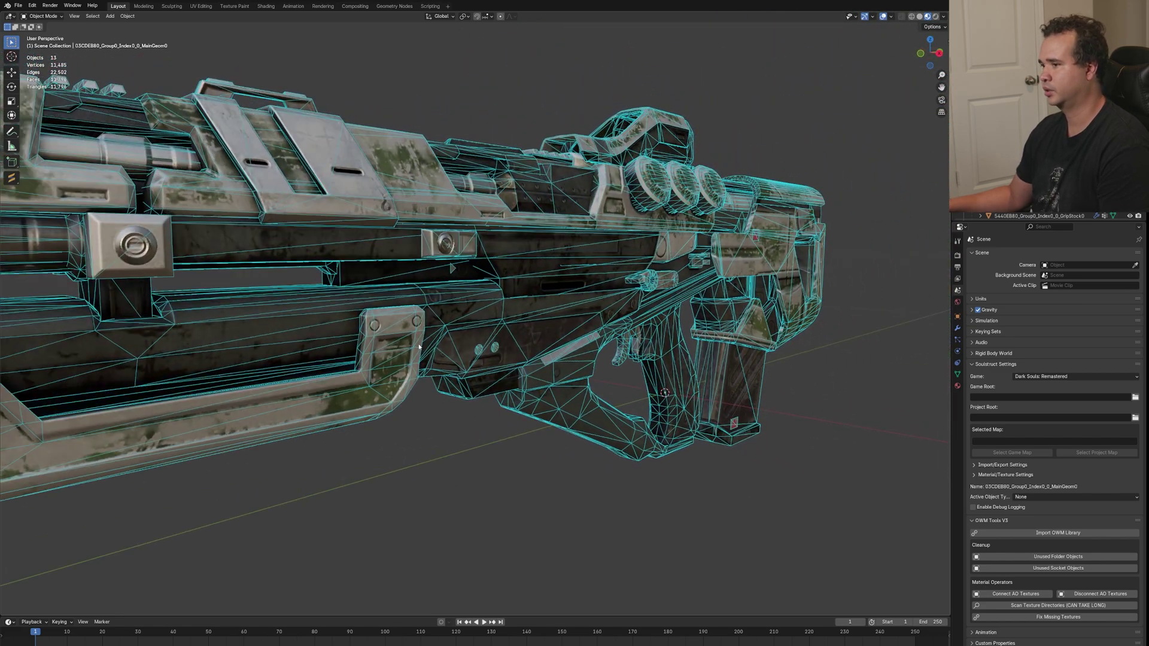
{"action": "middle_click_drag", "start_coordinate": [327, 321], "coordinate": [462, 349]}
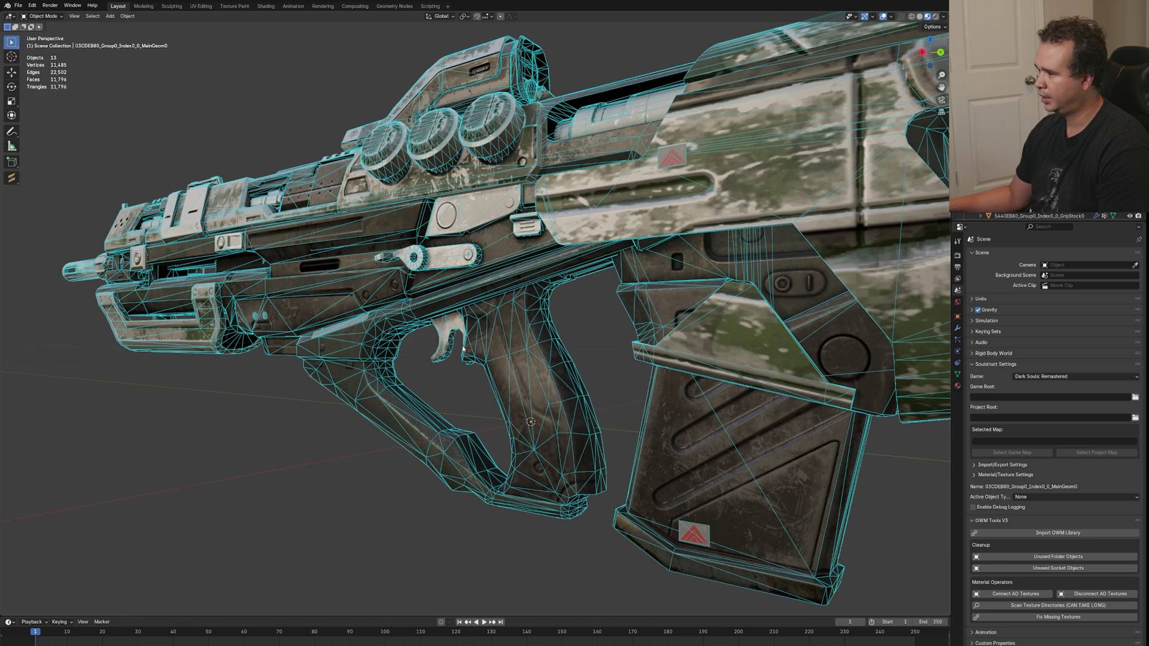
{"action": "middle_click_drag", "start_coordinate": [689, 502], "coordinate": [673, 422]}
{"action": "scroll", "coordinate": [673, 421], "scroll_direction": "down", "scroll_amount": 3}
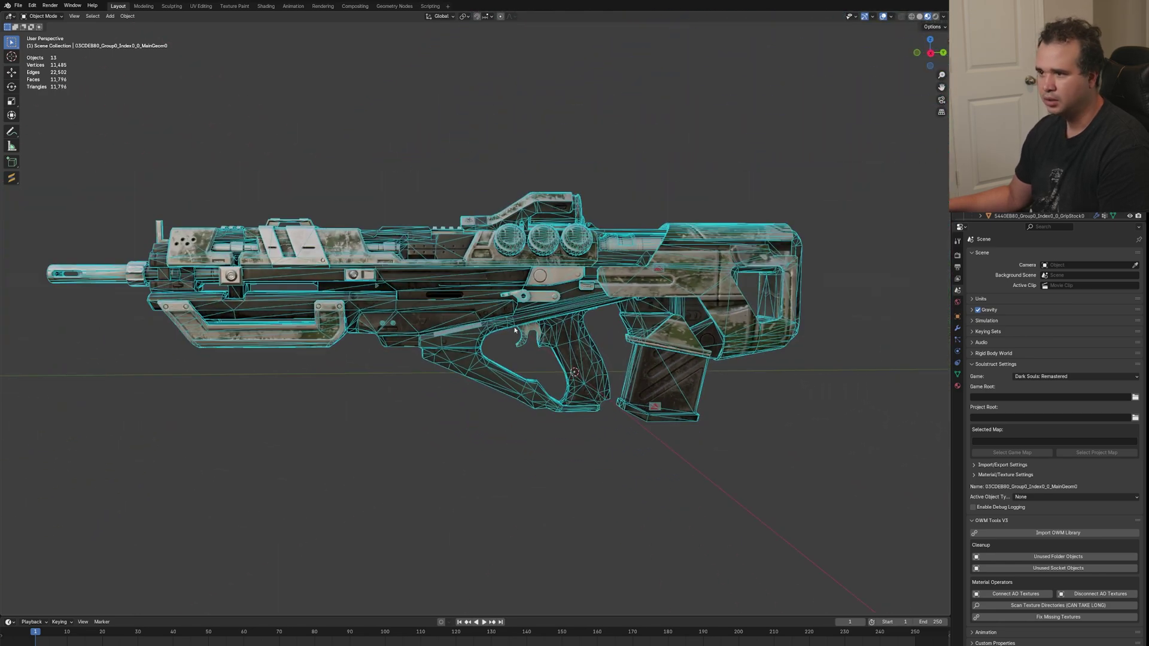
Inspect the wireframe topology of the rifle's barrel, front sight and handguard close up.
{"action": "middle_click_drag", "start_coordinate": [356, 287], "coordinate": [712, 377]}
{"action": "scroll", "coordinate": [396, 319], "scroll_direction": "up", "scroll_amount": 5}
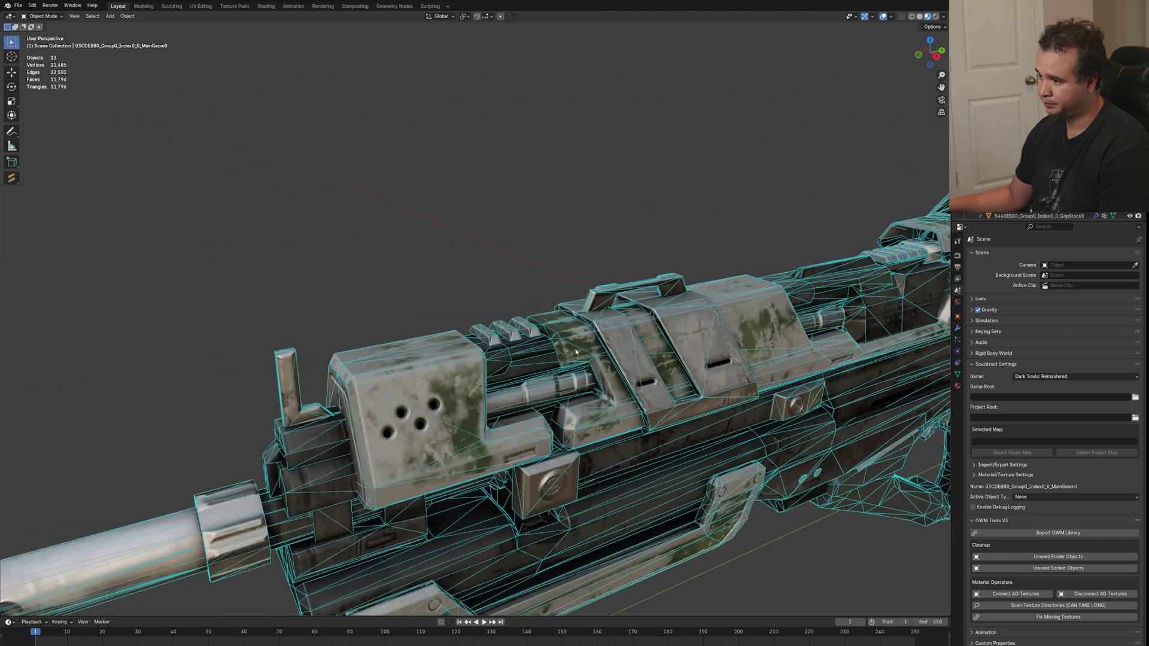
{"action": "mouse_move", "coordinate": [413, 368]}
{"action": "middle_mouse_down"}
{"action": "mouse_move", "coordinate": [371, 370]}
{"action": "mouse_move", "coordinate": [398, 400]}
{"action": "mouse_move", "coordinate": [424, 370]}
{"action": "middle_mouse_up"}
{"action": "scroll", "coordinate": [370, 369], "scroll_direction": "down", "scroll_amount": 2}
{"action": "scroll", "coordinate": [411, 418], "scroll_direction": "up", "scroll_amount": 3}
{"action": "scroll", "coordinate": [369, 390], "scroll_direction": "down", "scroll_amount": 4}
{"action": "scroll", "coordinate": [530, 346], "scroll_direction": "down", "scroll_amount": 2}
{"action": "middle_click_drag", "start_coordinate": [530, 359], "coordinate": [646, 347]}
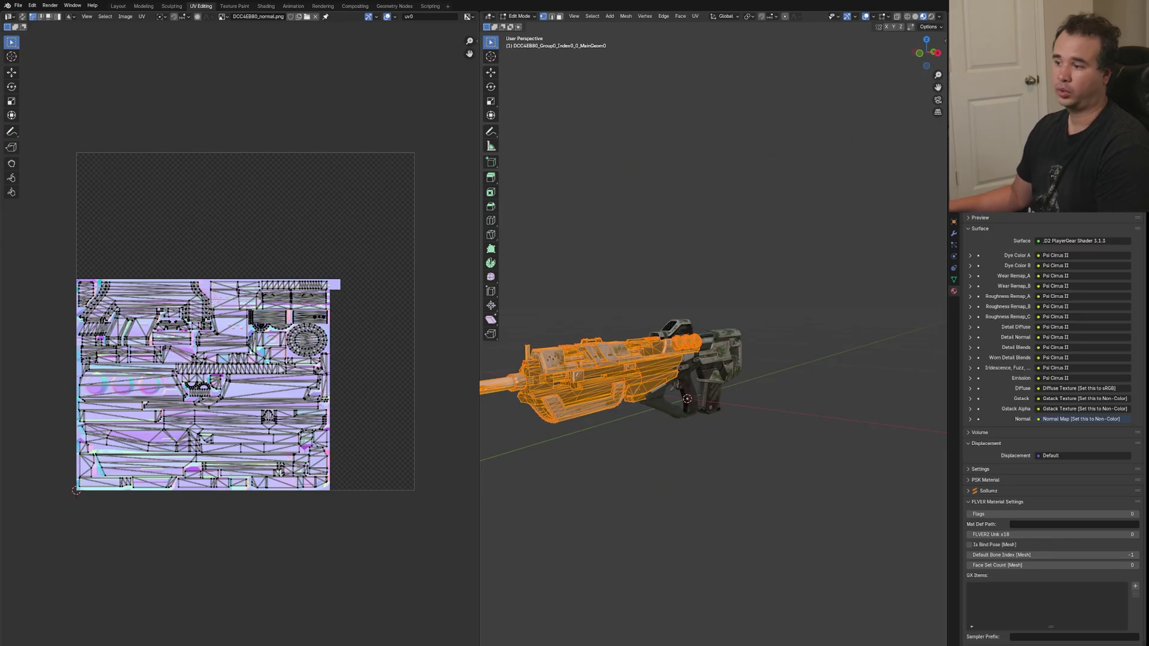
Widen the UV editor to fit the rifle body's whole UV layout over its normal map.
{"action": "scroll", "coordinate": [245, 354], "scroll_direction": "up", "scroll_amount": 2}
{"action": "middle_click_drag", "start_coordinate": [134, 390], "coordinate": [250, 343]}
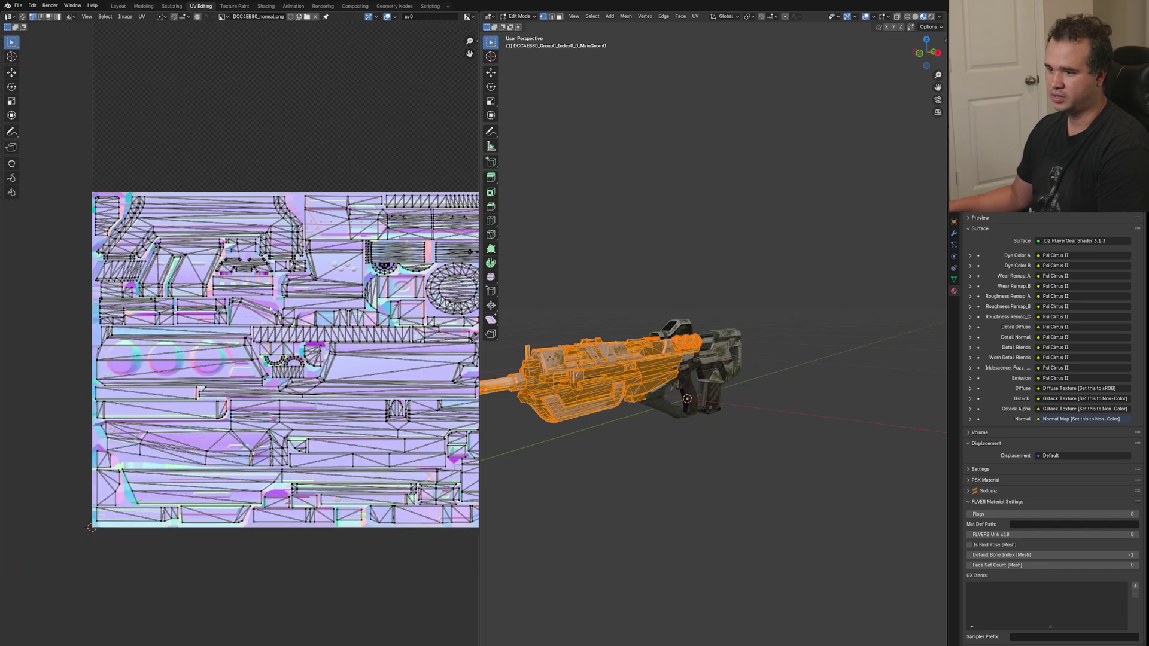
{"action": "scroll", "coordinate": [250, 342], "scroll_direction": "up", "scroll_amount": 1}
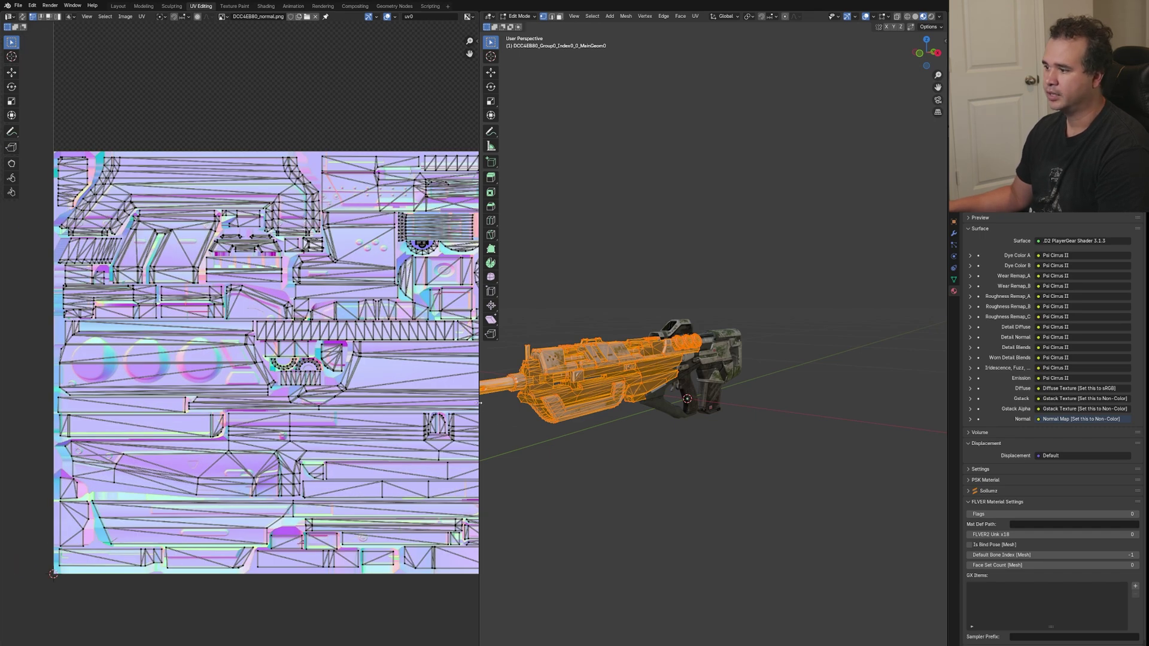
{"action": "left_click_drag", "start_coordinate": [479, 403], "coordinate": [619, 395]}
{"action": "middle_click_drag", "start_coordinate": [438, 357], "coordinate": [372, 350]}
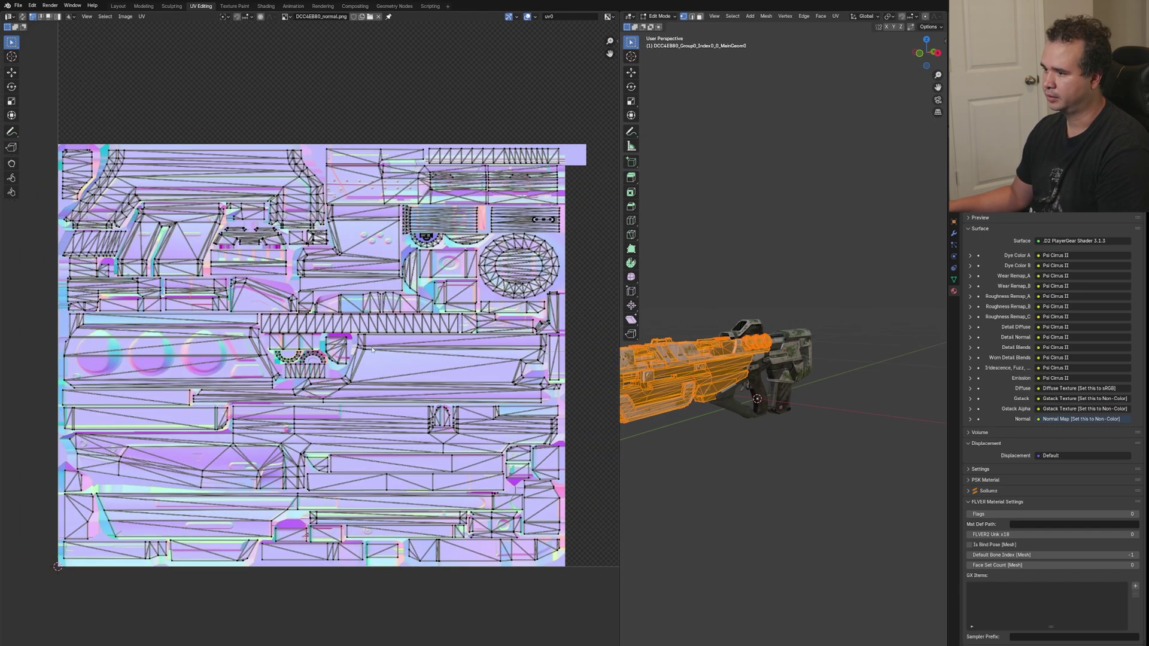
Compare the area the normal map occupies in the UV square with the selected rifle parts.
{"action": "scroll", "coordinate": [281, 263], "scroll_direction": "down", "scroll_amount": 5}
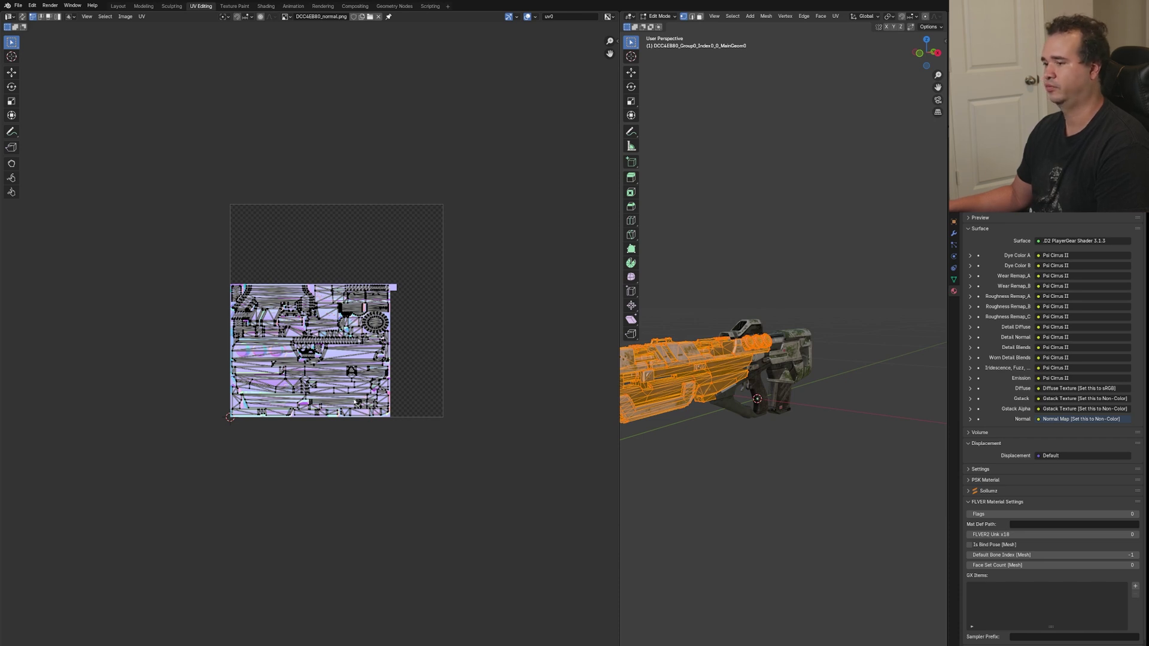
{"action": "scroll", "coordinate": [311, 348], "scroll_direction": "up", "scroll_amount": 1}
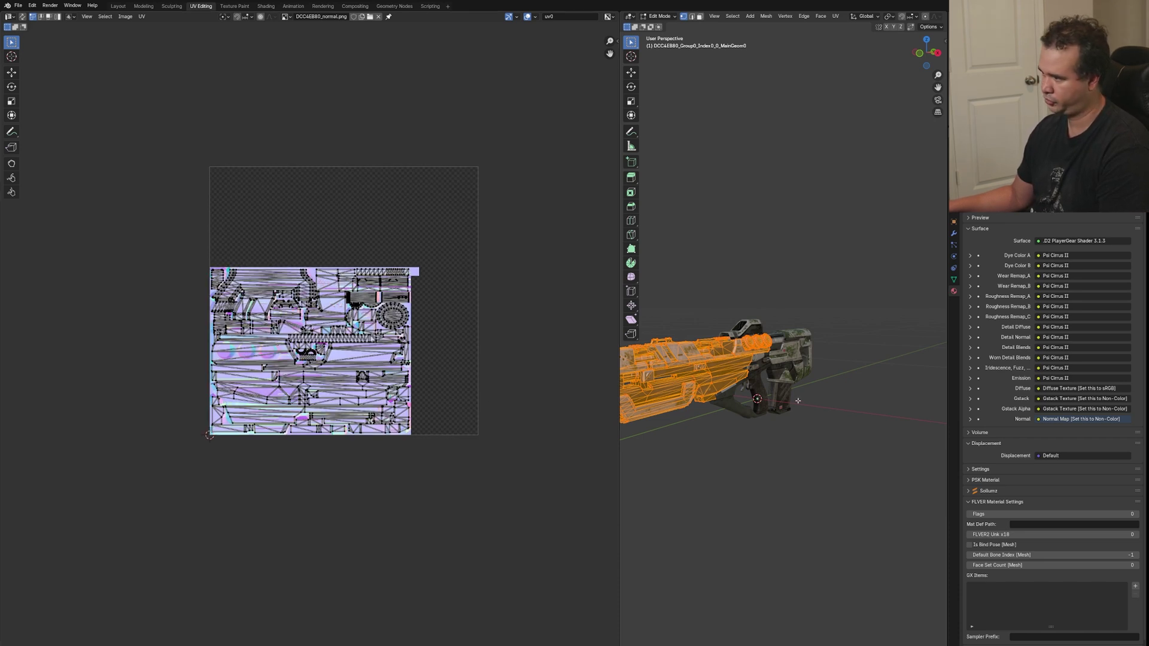
{"action": "middle_click_drag", "start_coordinate": [683, 353], "coordinate": [783, 363]}
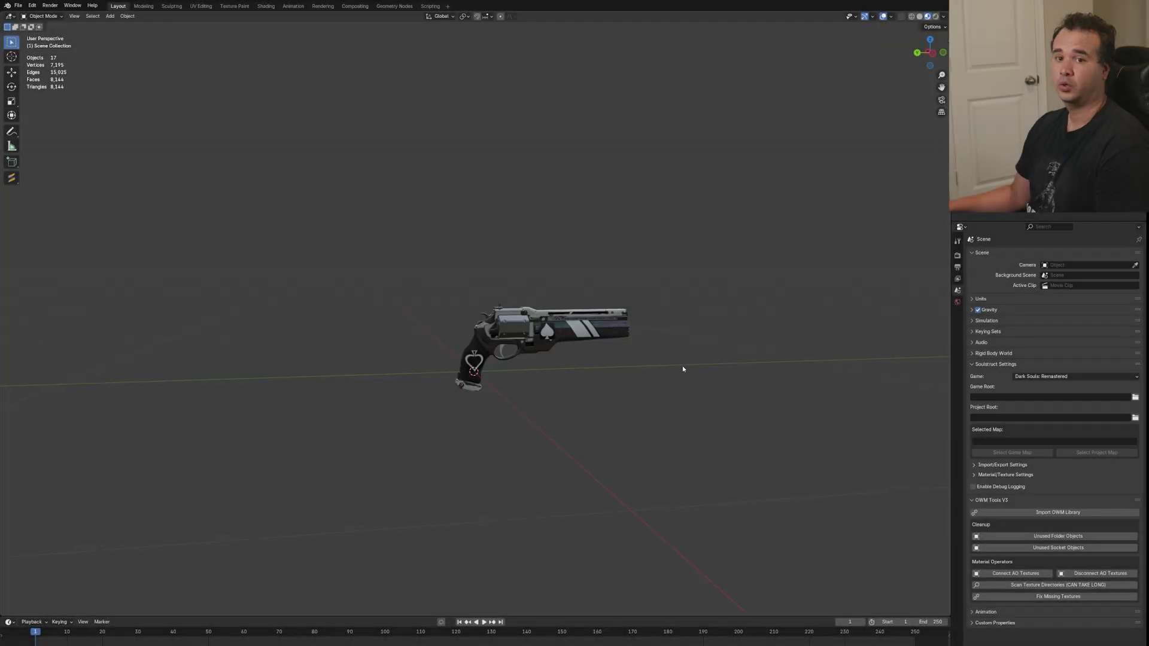
Examine the textured revolver from both sides, covering its barrel, cylinder, hammer and spade-marked grip.
{"action": "middle_click_drag", "start_coordinate": [682, 367], "coordinate": [569, 323]}
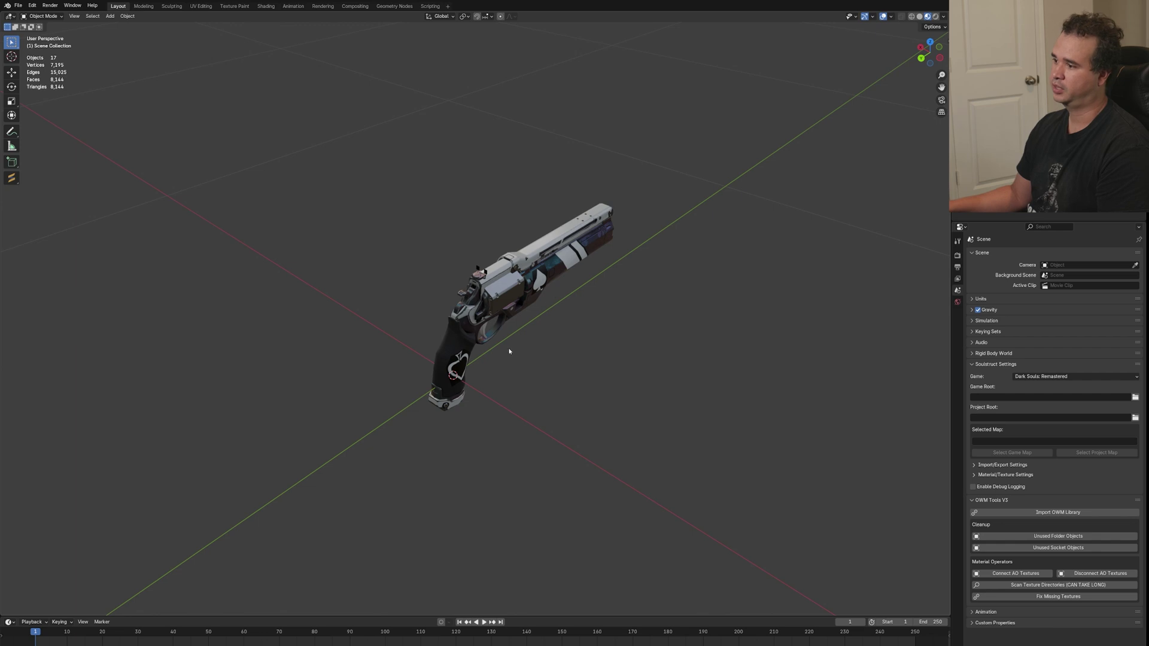
{"action": "scroll", "coordinate": [509, 351], "scroll_direction": "up", "scroll_amount": 5}
{"action": "middle_click_drag", "start_coordinate": [509, 351], "coordinate": [652, 317]}
{"action": "scroll", "coordinate": [461, 300], "scroll_direction": "down", "scroll_amount": 2}
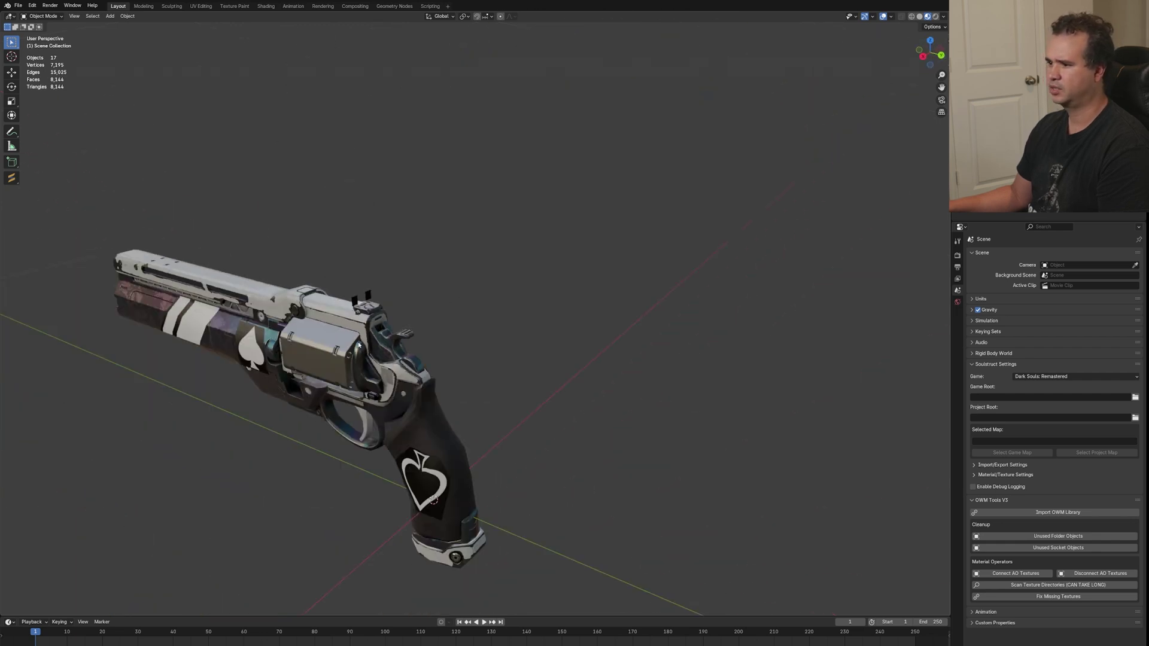
{"action": "middle_click_drag", "start_coordinate": [359, 345], "coordinate": [503, 317], "text": "shift"}
{"action": "scroll", "coordinate": [478, 329], "scroll_direction": "down", "scroll_amount": 3}
{"action": "middle_click_drag", "start_coordinate": [410, 368], "coordinate": [424, 347]}
{"action": "scroll", "coordinate": [425, 347], "scroll_direction": "up", "scroll_amount": 5}
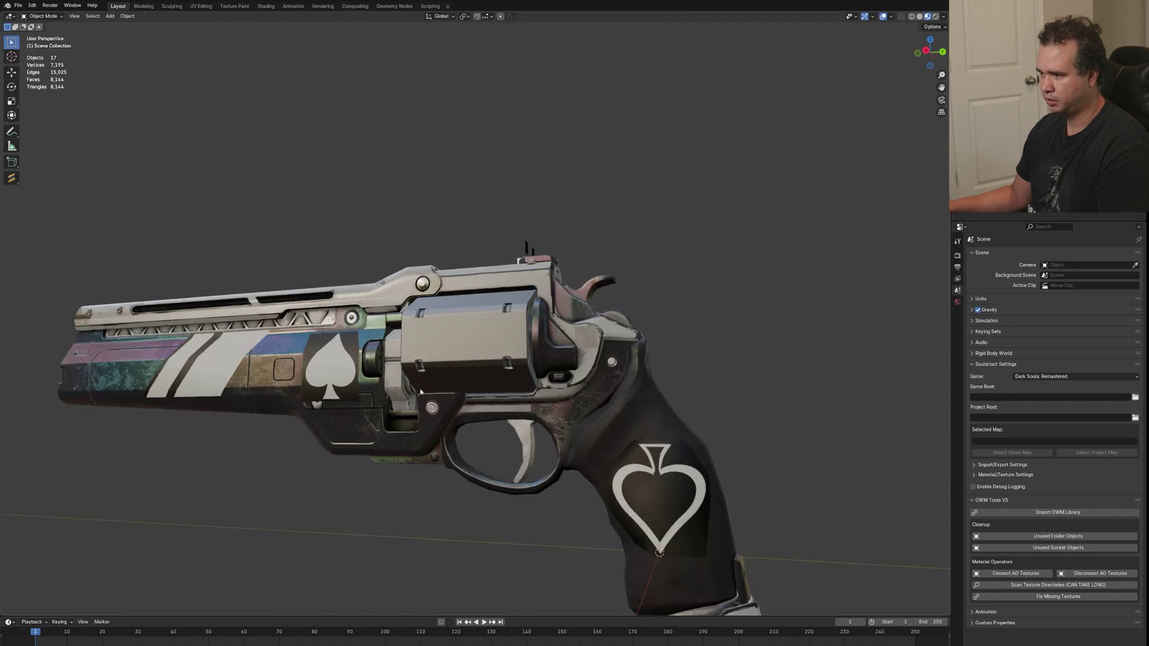
{"action": "middle_click_drag", "start_coordinate": [421, 392], "coordinate": [521, 380]}
{"action": "scroll", "coordinate": [413, 325], "scroll_direction": "down", "scroll_amount": 2}
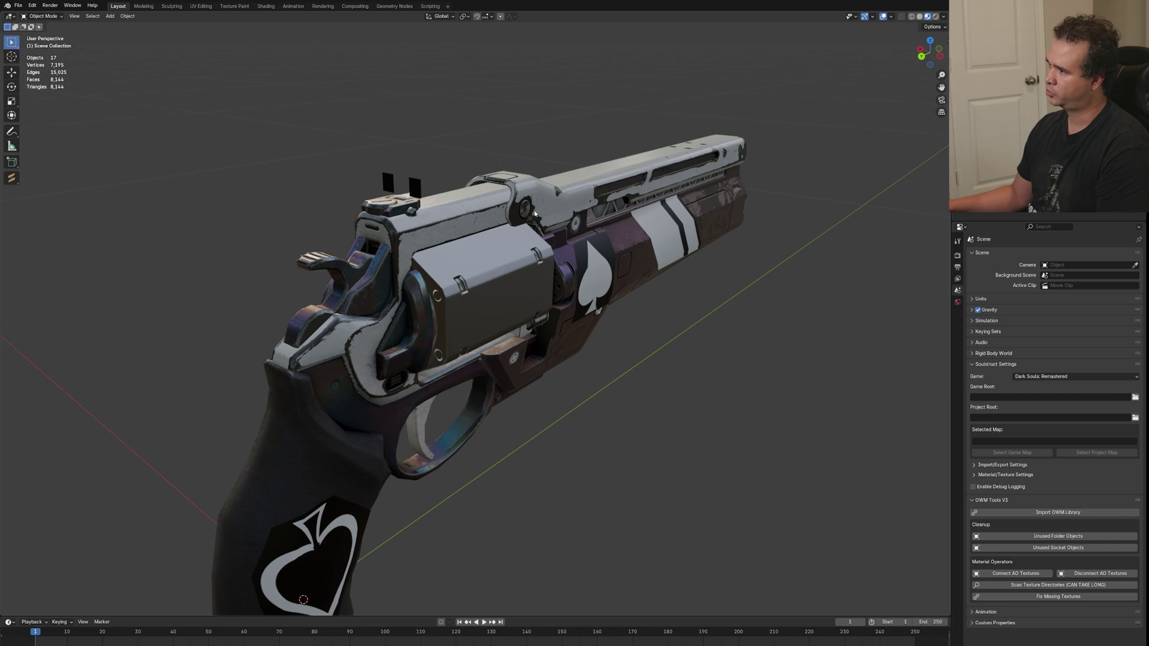
Turn on the wireframe overlay for the revolver model.
{"action": "middle_click_drag", "start_coordinate": [534, 213], "coordinate": [622, 255]}
{"action": "left_click", "coordinate": [890, 17]}
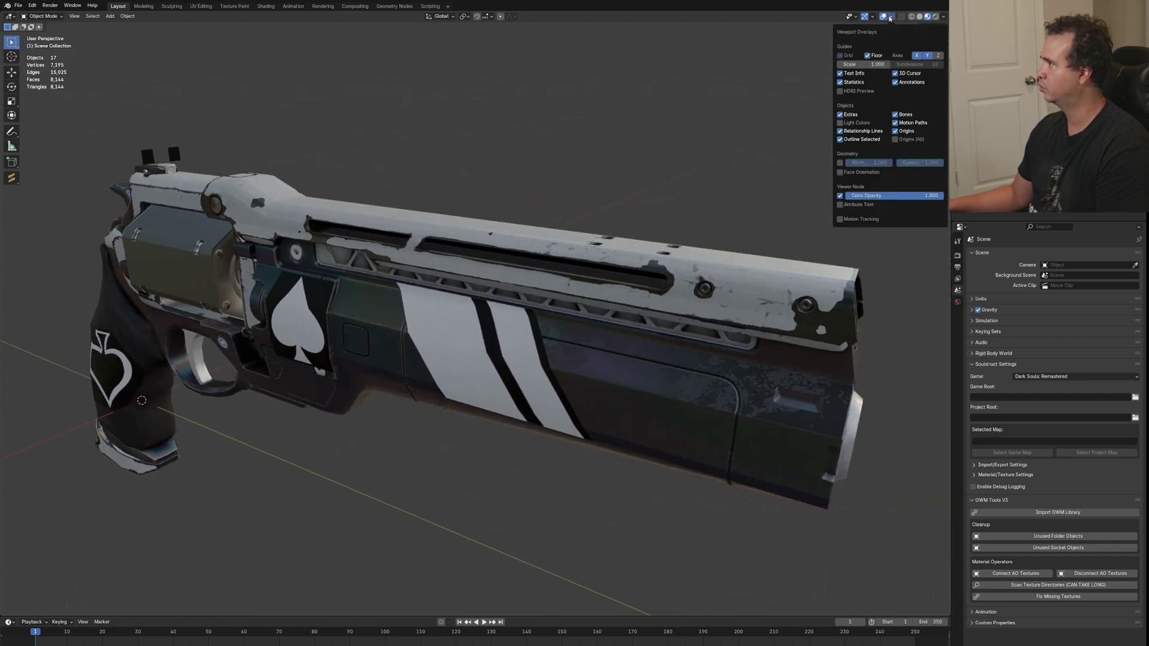
{"action": "left_click", "coordinate": [840, 162]}
Inspect the wireframe topology of the revolver's barrel, cylinder, sights and hammer.
{"action": "middle_click_drag", "start_coordinate": [741, 234], "coordinate": [509, 307]}
{"action": "scroll", "coordinate": [509, 307], "scroll_direction": "up", "scroll_amount": 6}
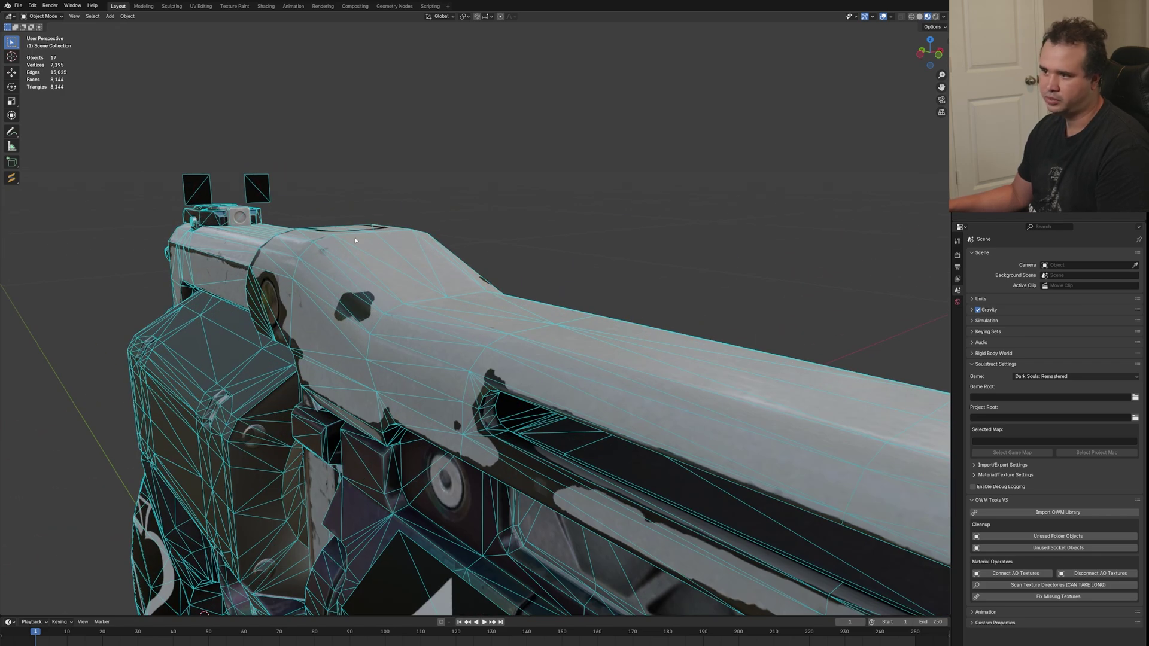
{"action": "middle_click_drag", "start_coordinate": [294, 254], "coordinate": [383, 271]}
{"action": "scroll", "coordinate": [299, 338], "scroll_direction": "down", "scroll_amount": 5}
{"action": "middle_click_drag", "start_coordinate": [325, 362], "coordinate": [429, 281], "text": "shift"}
{"action": "middle_click_drag", "start_coordinate": [329, 272], "coordinate": [411, 221]}
{"action": "scroll", "coordinate": [411, 222], "scroll_direction": "up", "scroll_amount": 3}
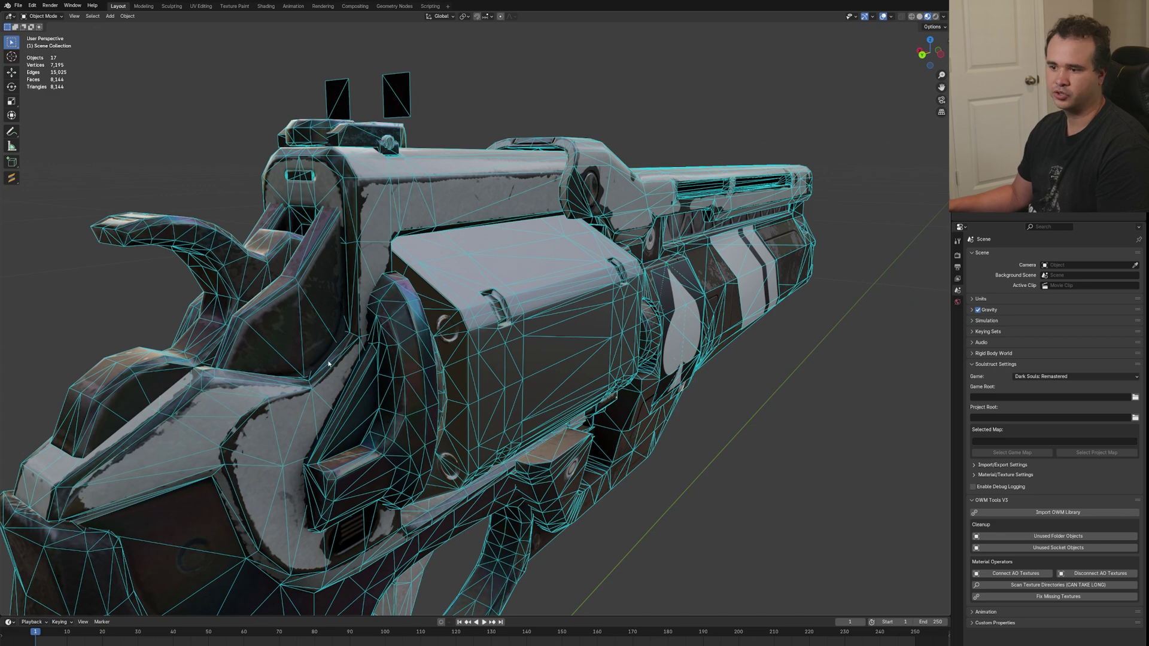
{"action": "scroll", "coordinate": [356, 278], "scroll_direction": "down", "scroll_amount": 4}
{"action": "middle_click_drag", "start_coordinate": [353, 377], "coordinate": [520, 335]}
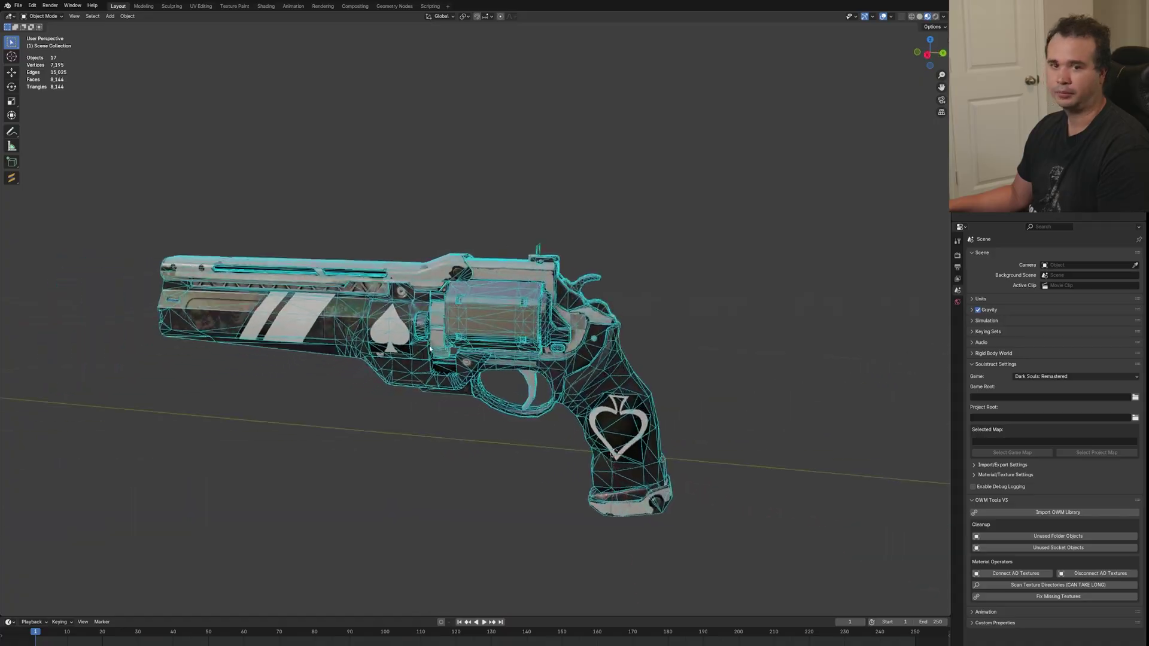